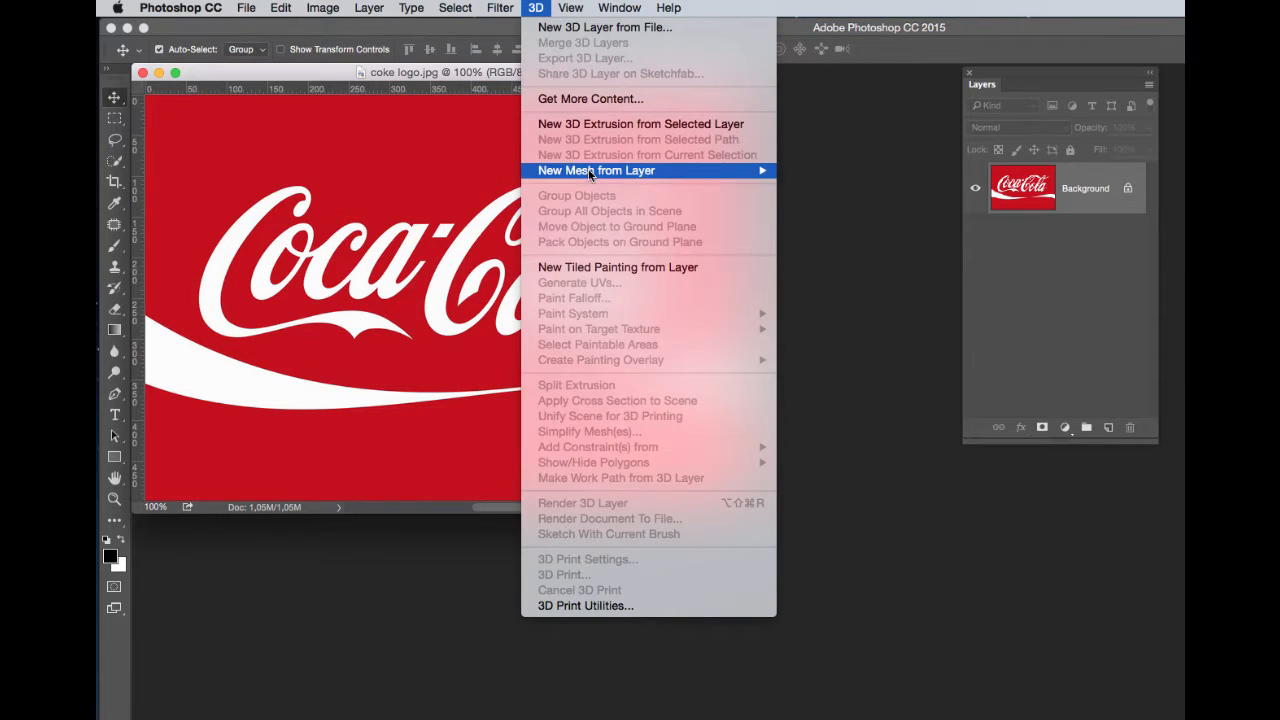
Step: Create a Soda mesh preset from the Coca-Cola logo layer, switch to the 3D workspace, and move the layer list beside the document
mouse_move(590, 174)
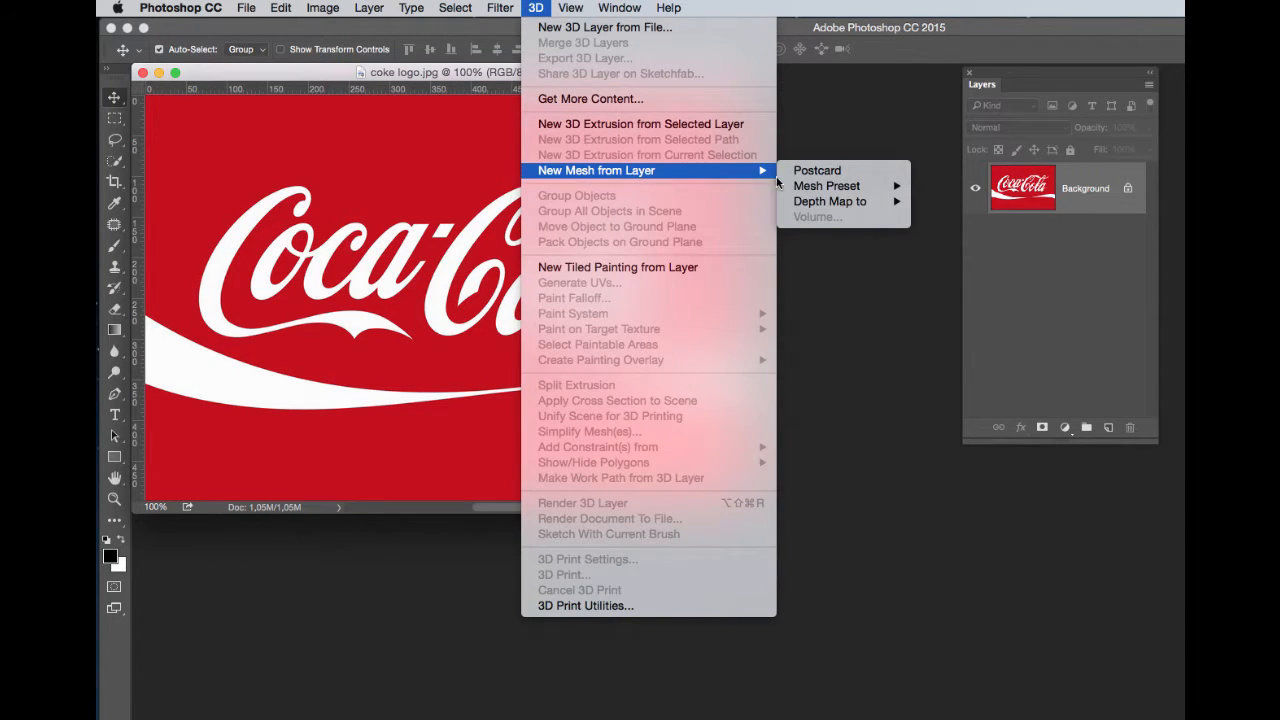
mouse_move(831, 191)
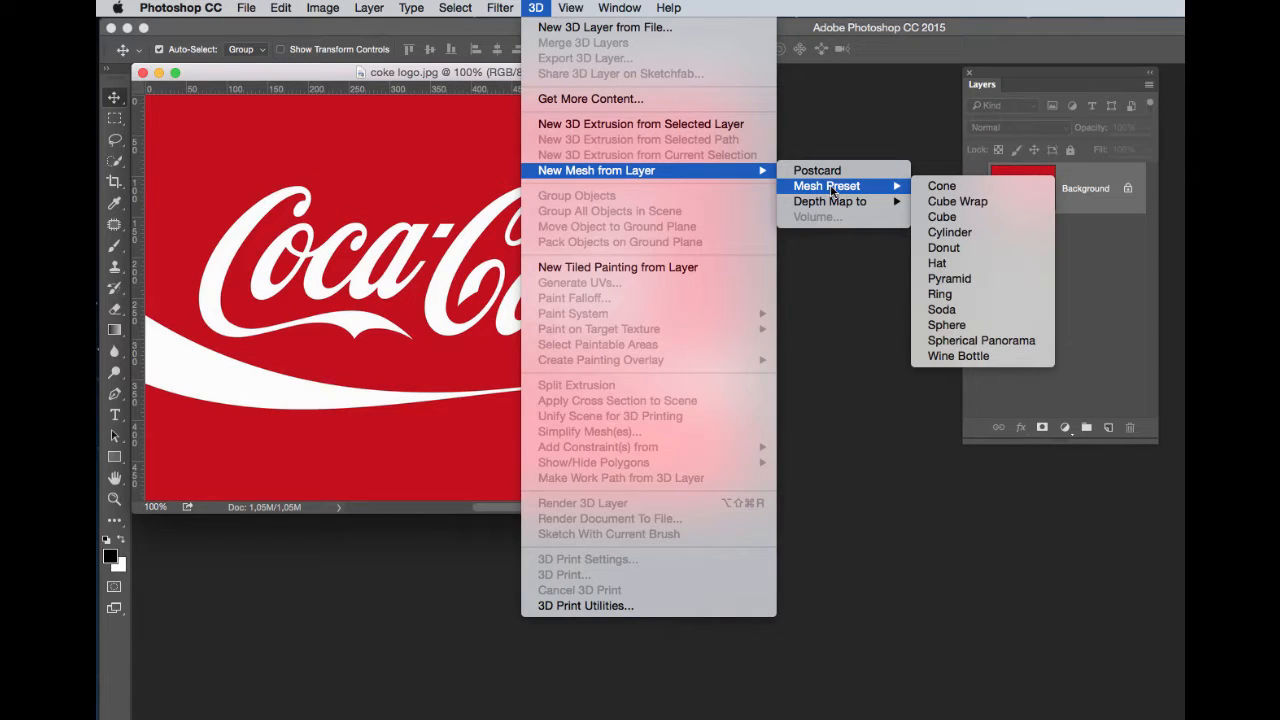
click(962, 313)
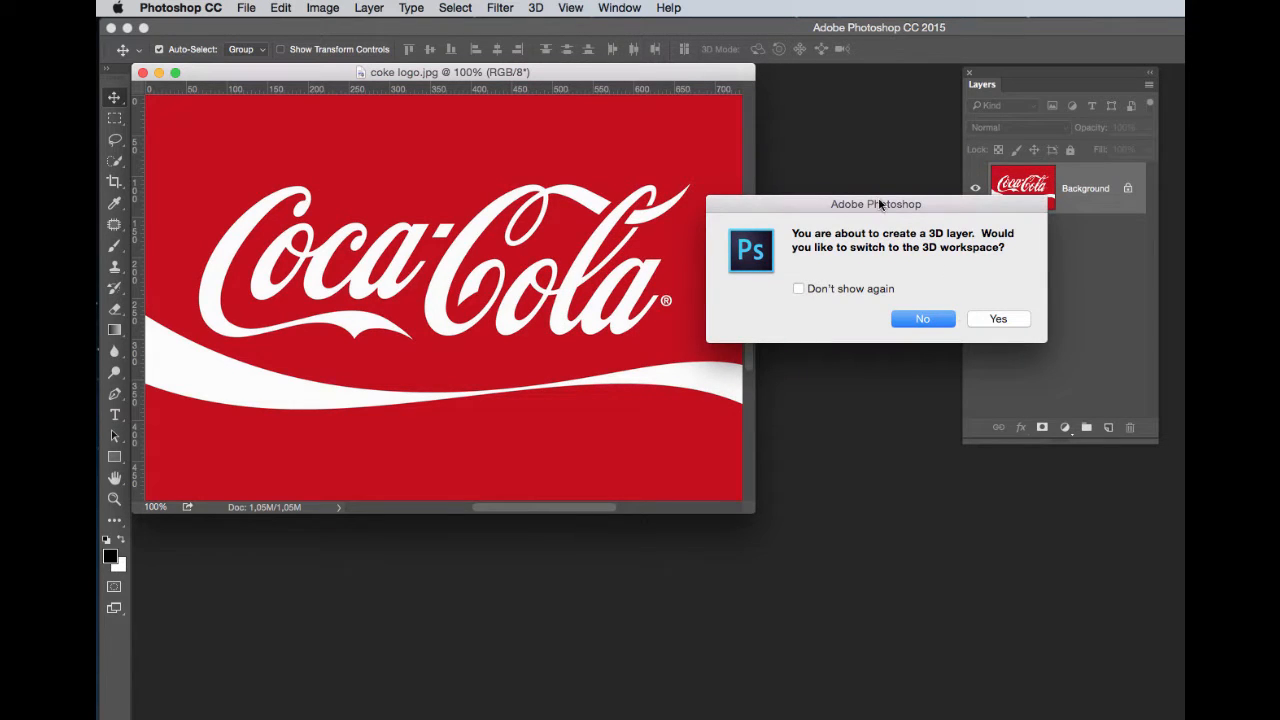
drag(870, 205, 621, 190)
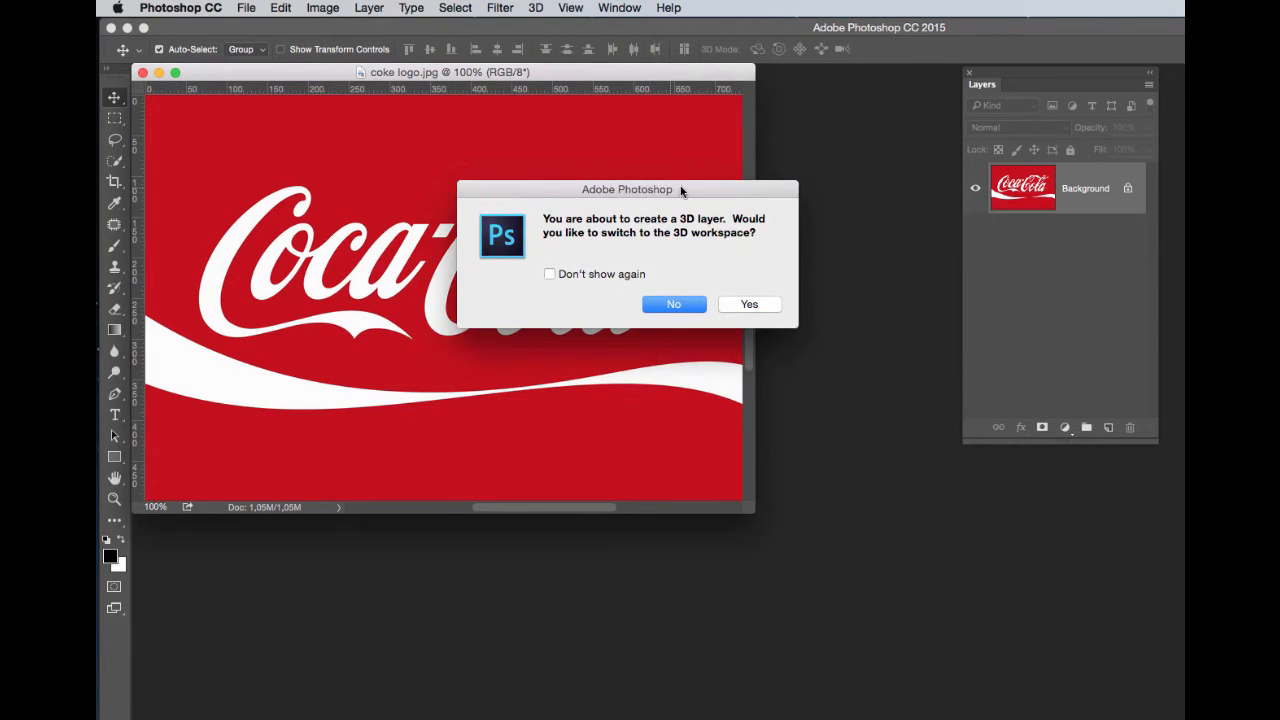
click(748, 304)
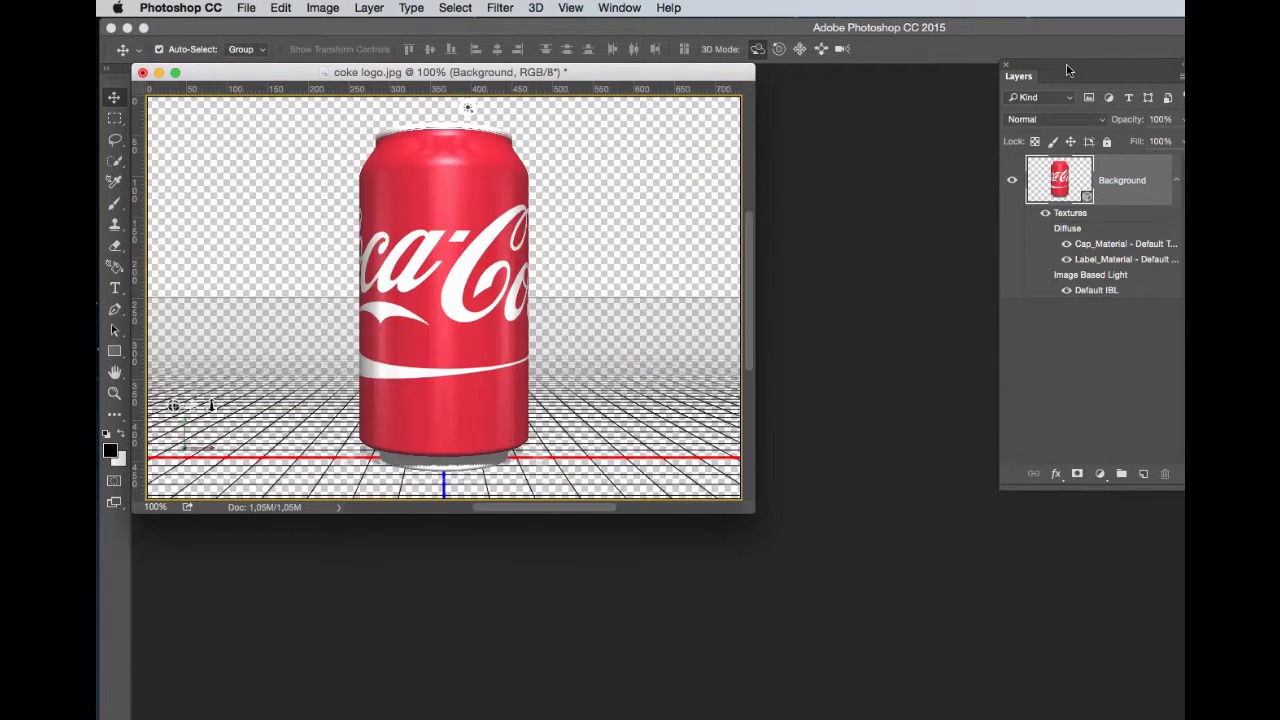
drag(1072, 65, 854, 73)
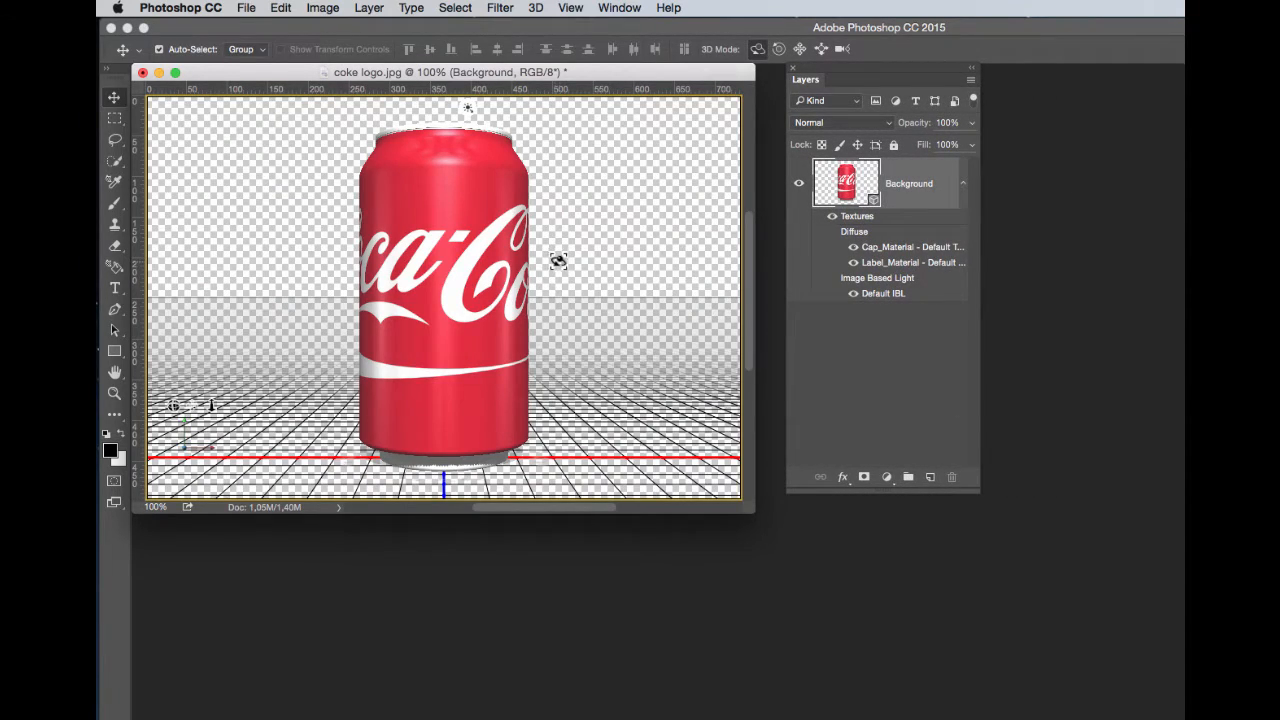
Step: Orbit the soda can to show more of the logo's beginning and reposition the light so the shadow falls behind it
click(486, 262)
mouse_move(433, 263)
mouse_down()
mouse_move(475, 265)
mouse_move(271, 303)
mouse_move(283, 335)
mouse_move(360, 350)
mouse_move(427, 277)
mouse_up()
drag(455, 107, 524, 260)
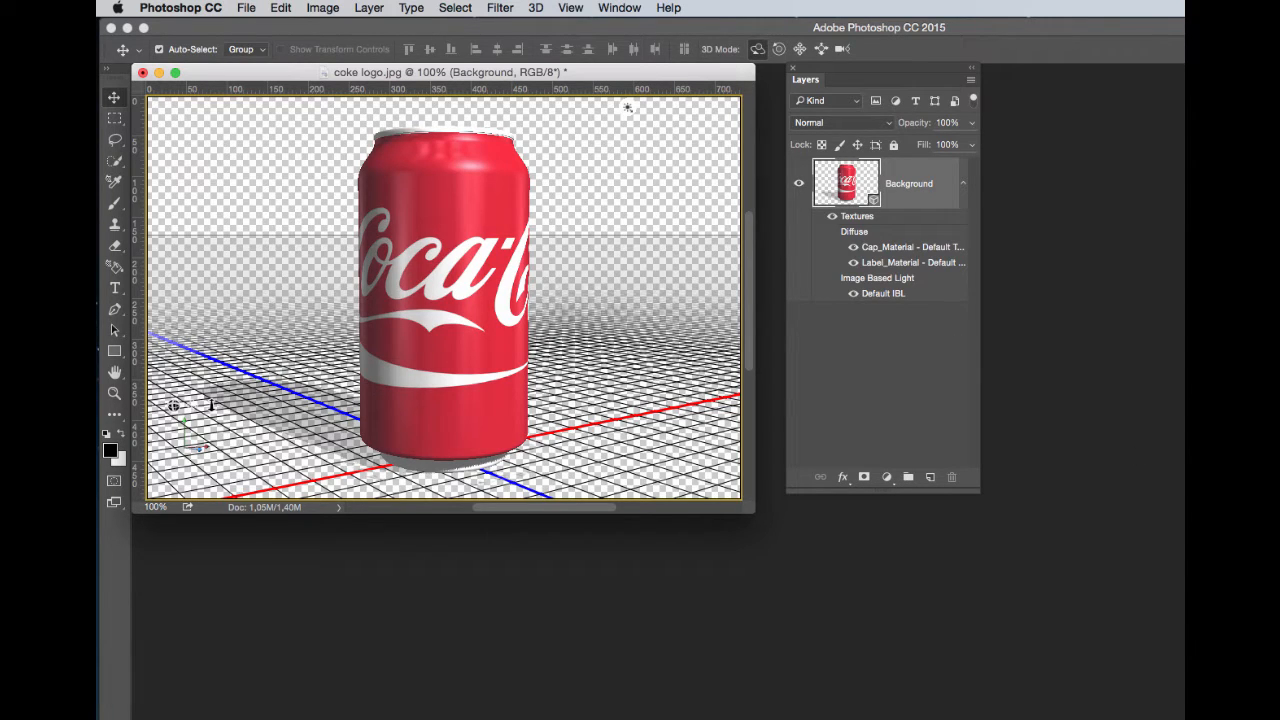
Step: Examine the scene components of the soda can, including its mesh, materials and light, and dismiss the 3D scene list
drag(1180, 450, 995, 105)
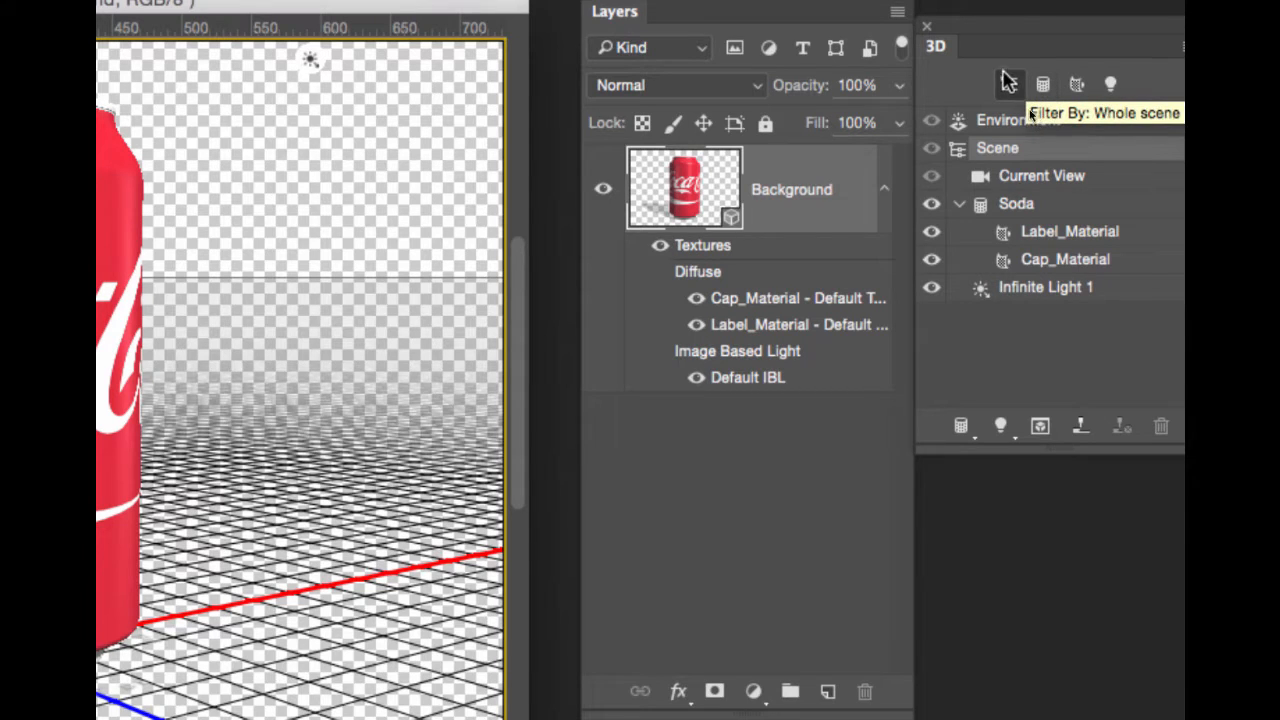
click(926, 27)
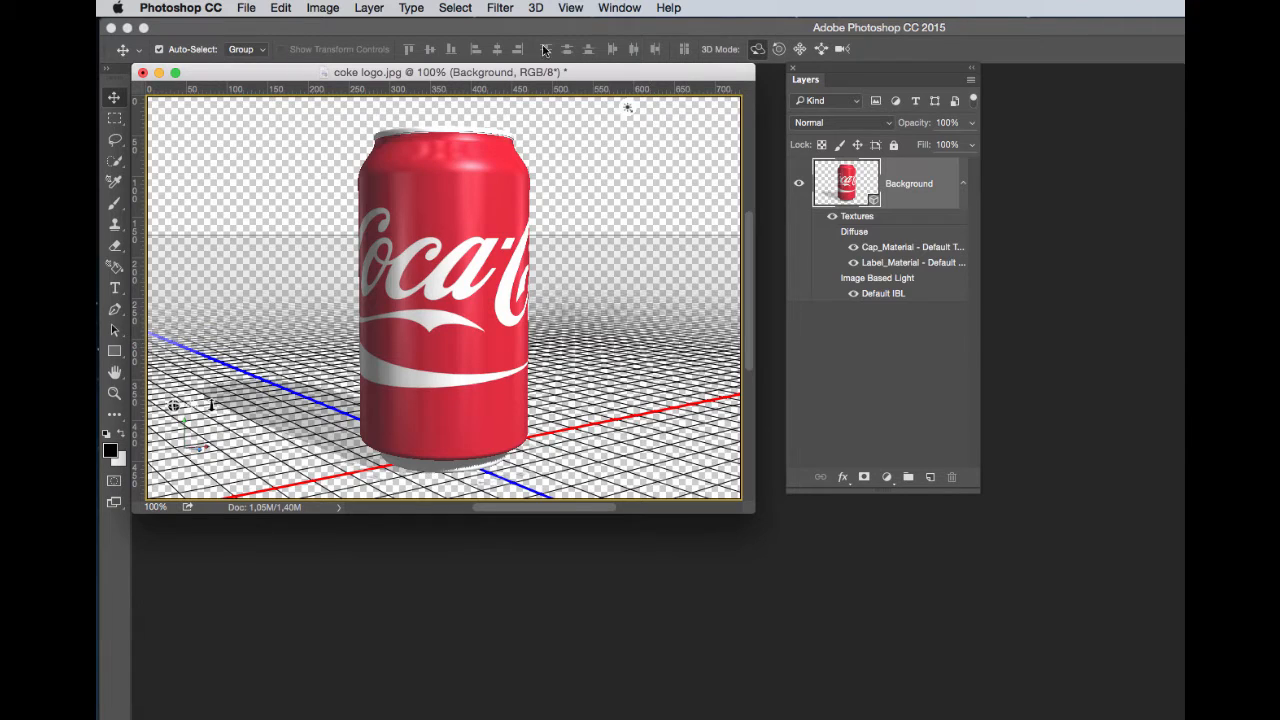
Step: Flatten the soda can image into a single background layer and close coke logo.jpg without saving
click(381, 10)
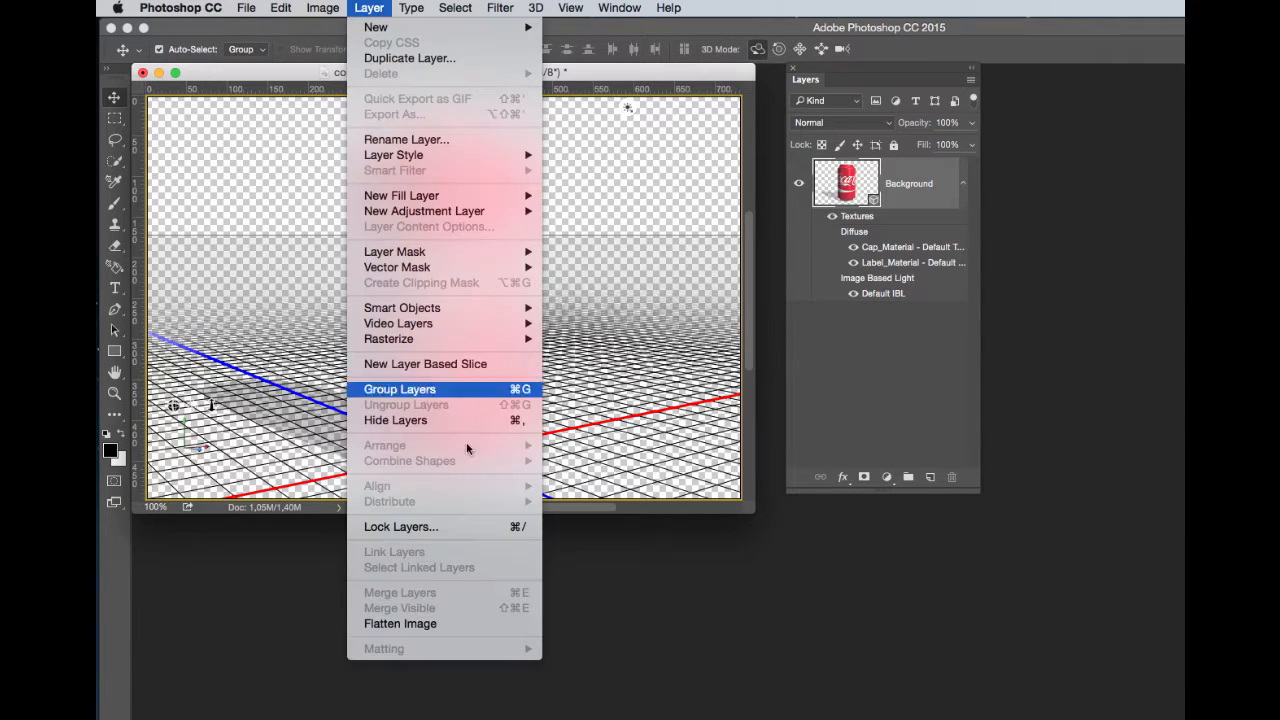
click(432, 624)
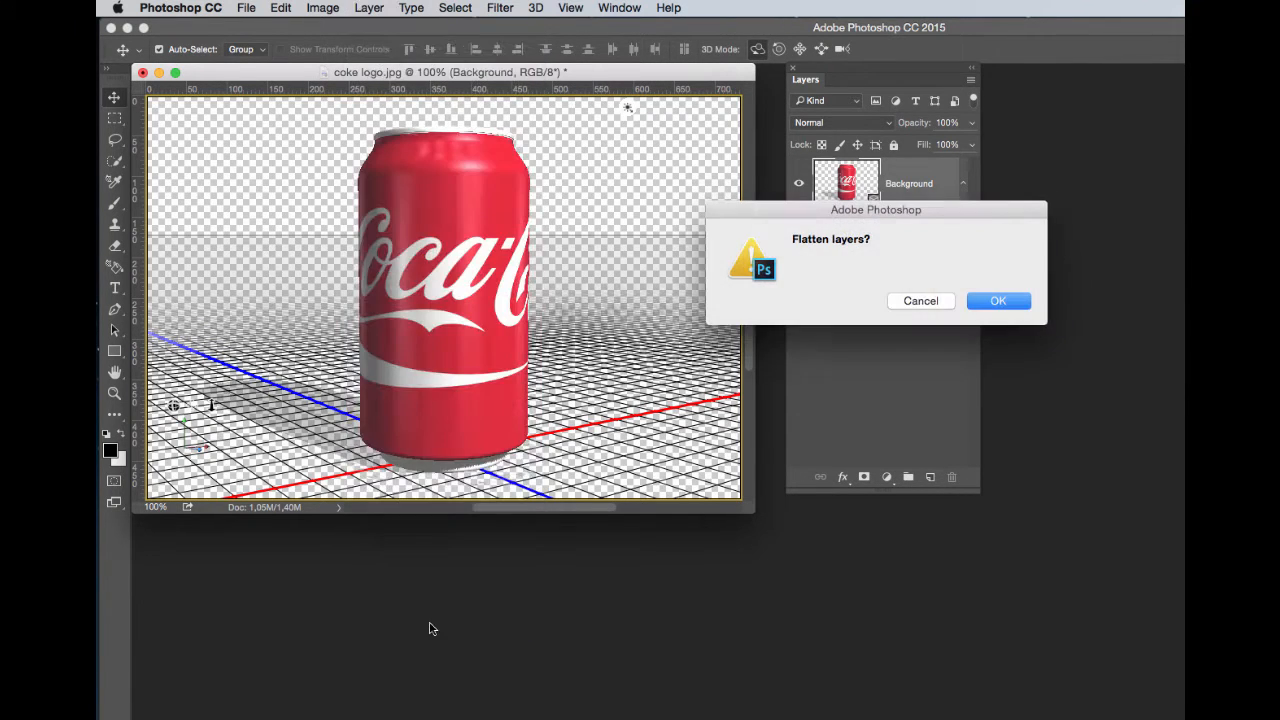
click(998, 302)
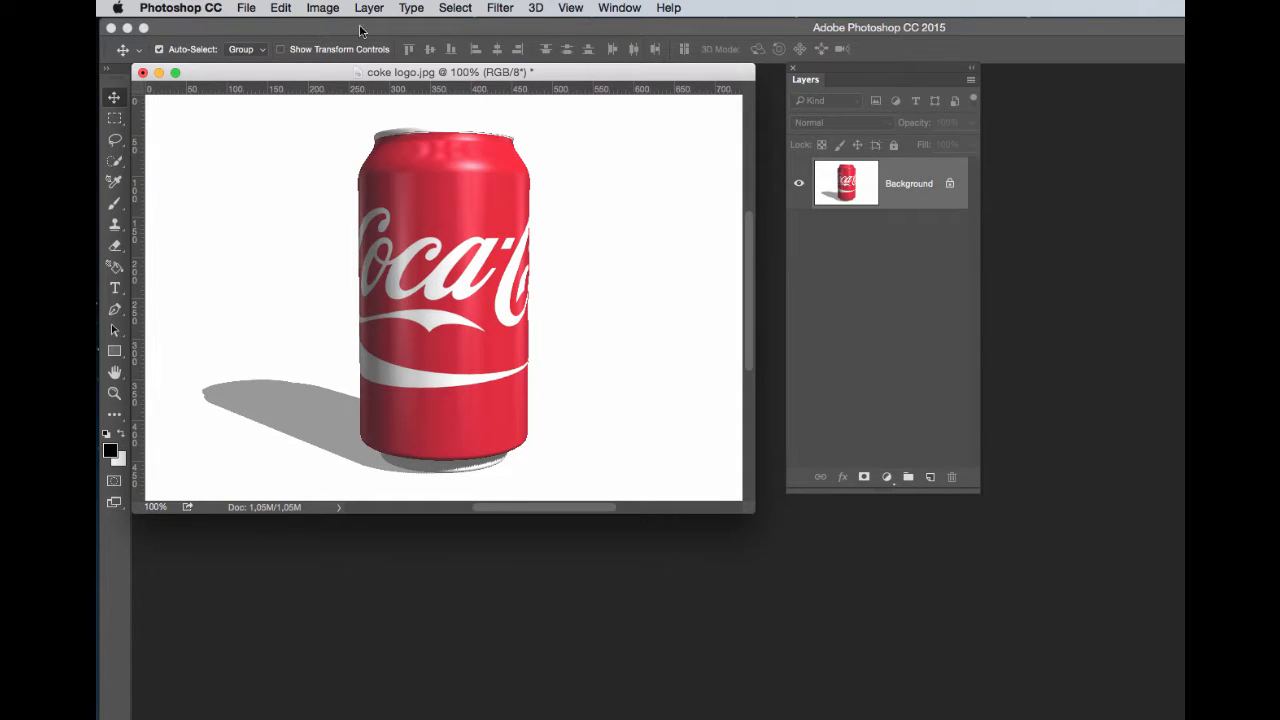
click(142, 72)
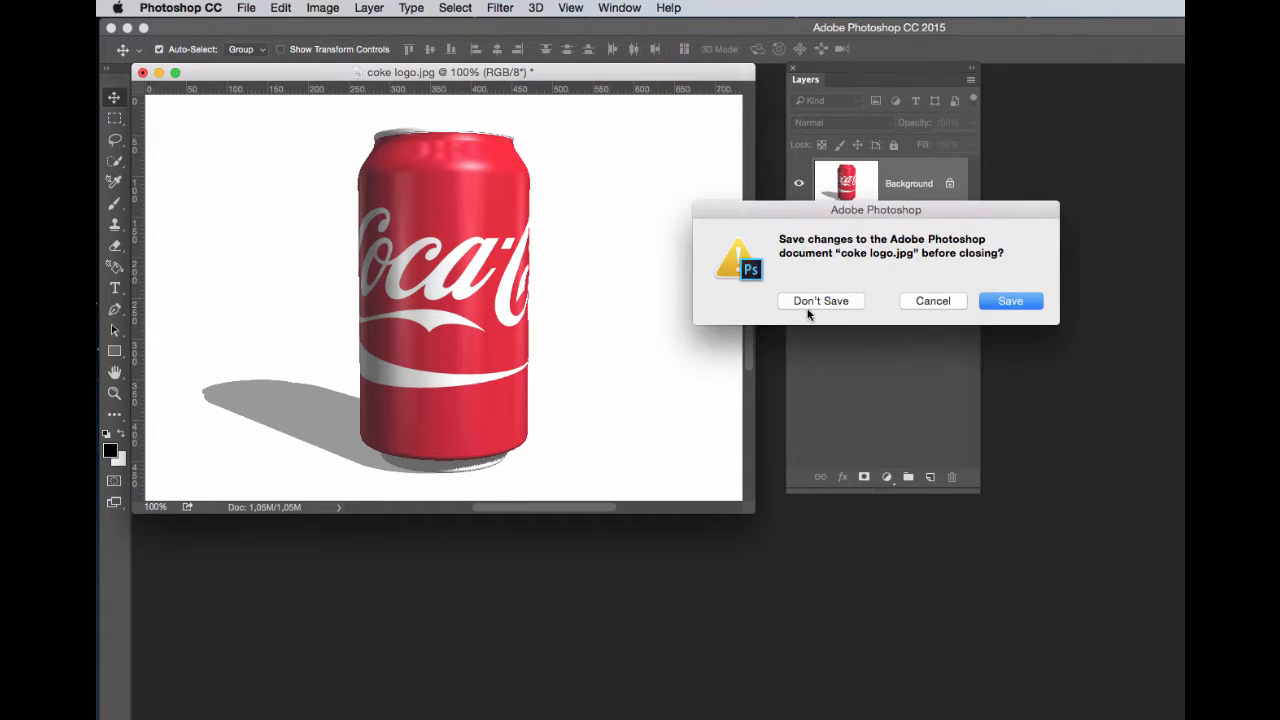
click(809, 301)
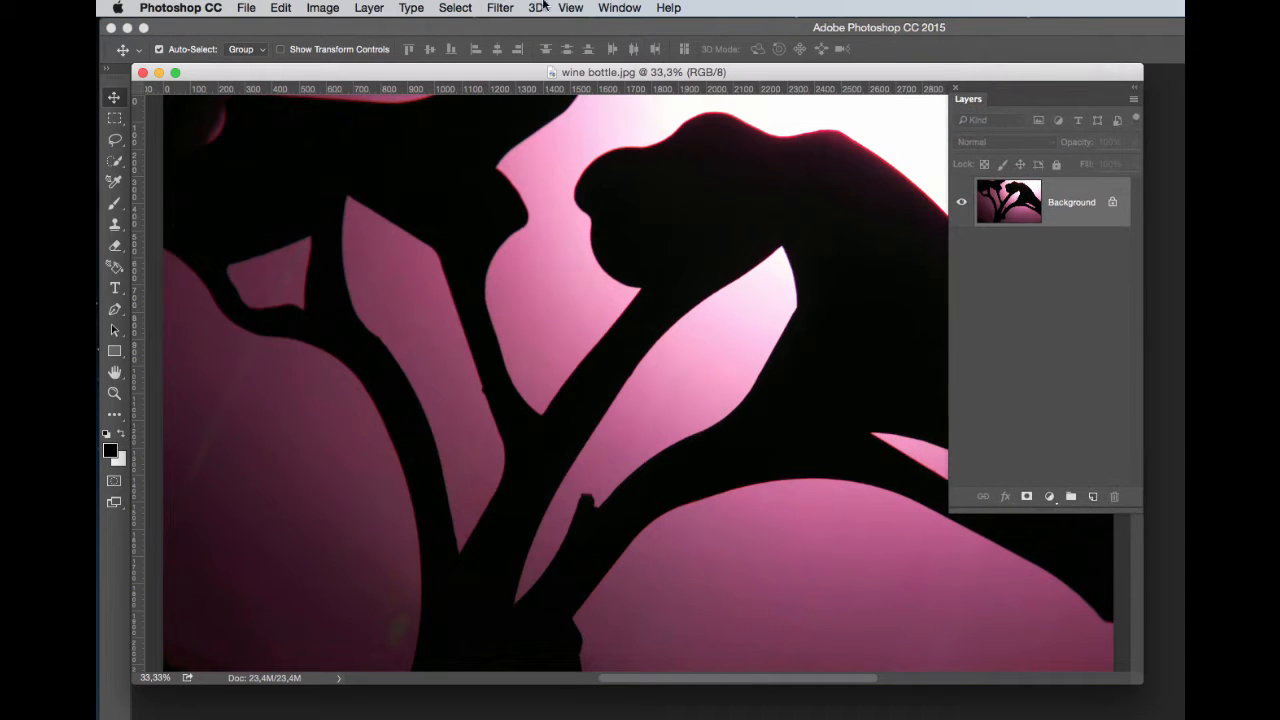
Step: Create a Wine Bottle mesh preset from the wine bottle.jpg layer, enlarge the document window, and tilt the 3D view slightly
click(538, 10)
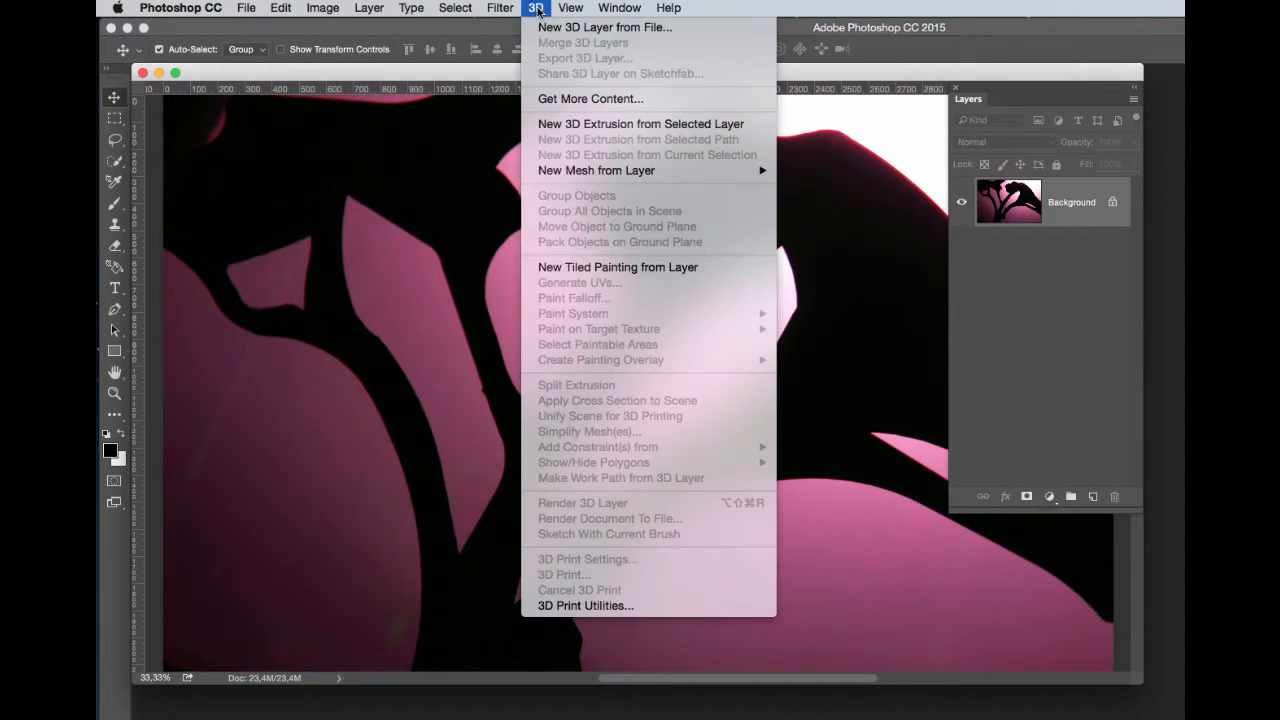
mouse_move(604, 170)
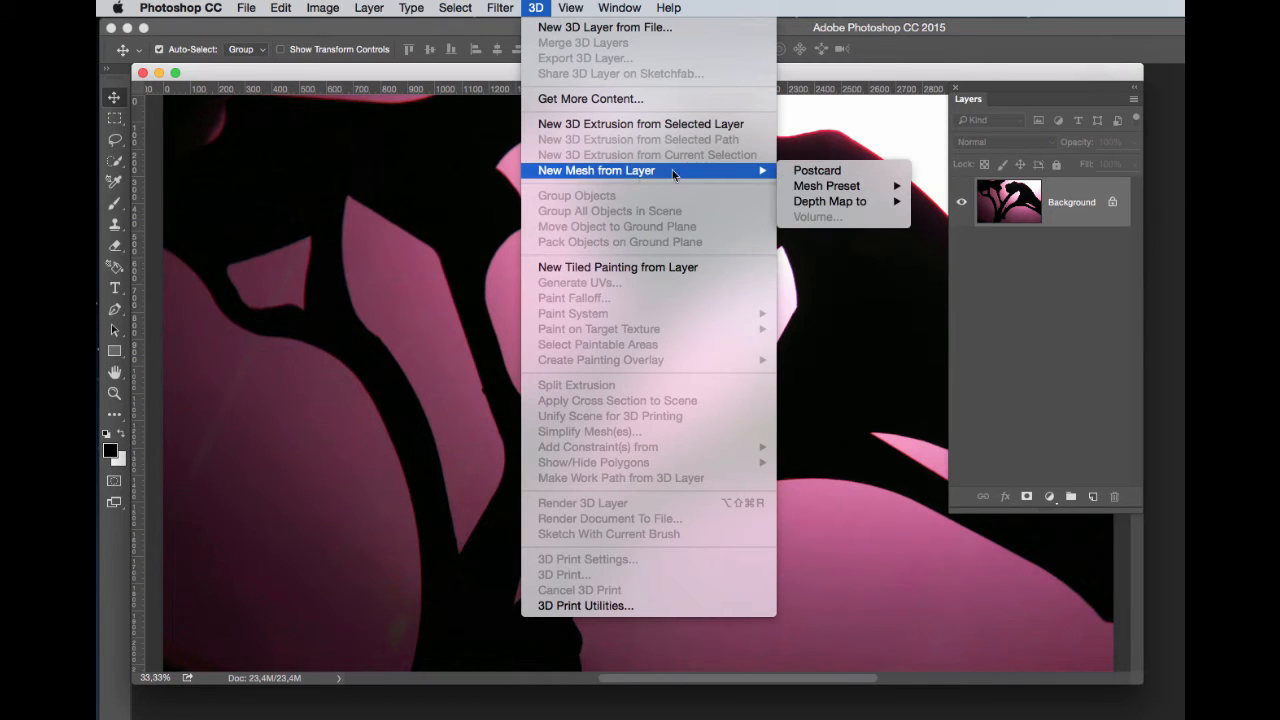
mouse_move(830, 186)
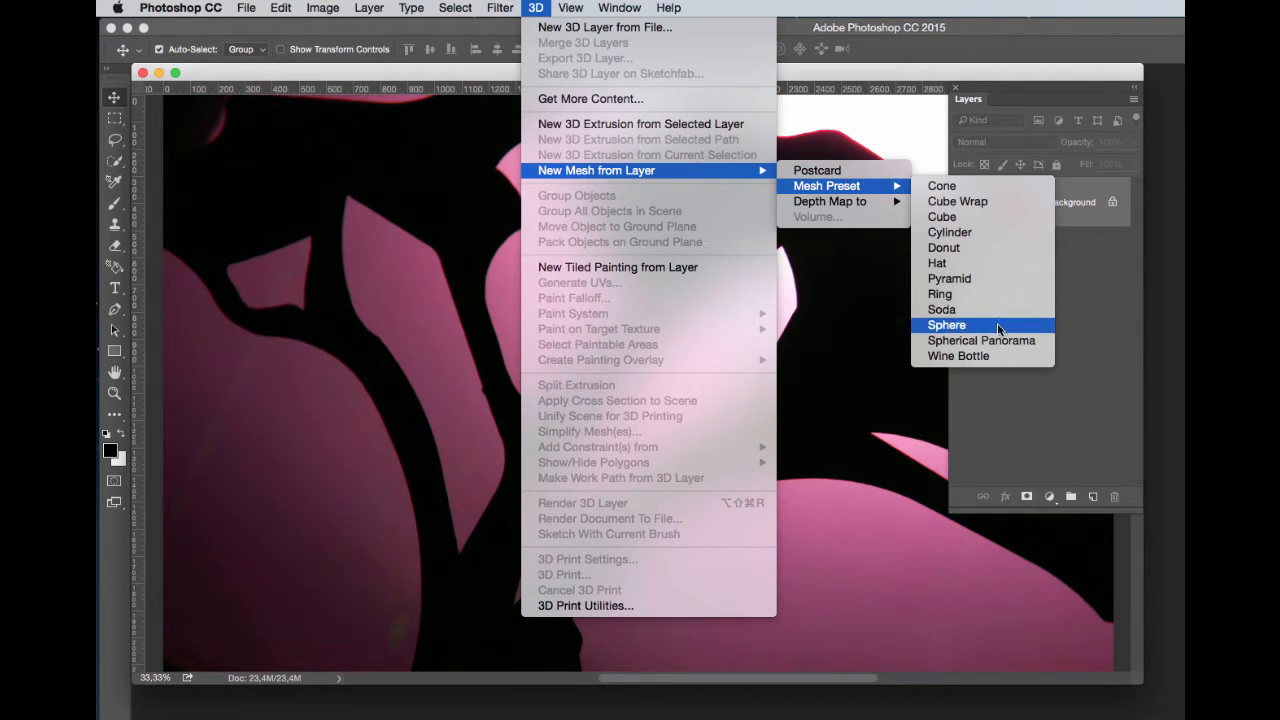
click(997, 358)
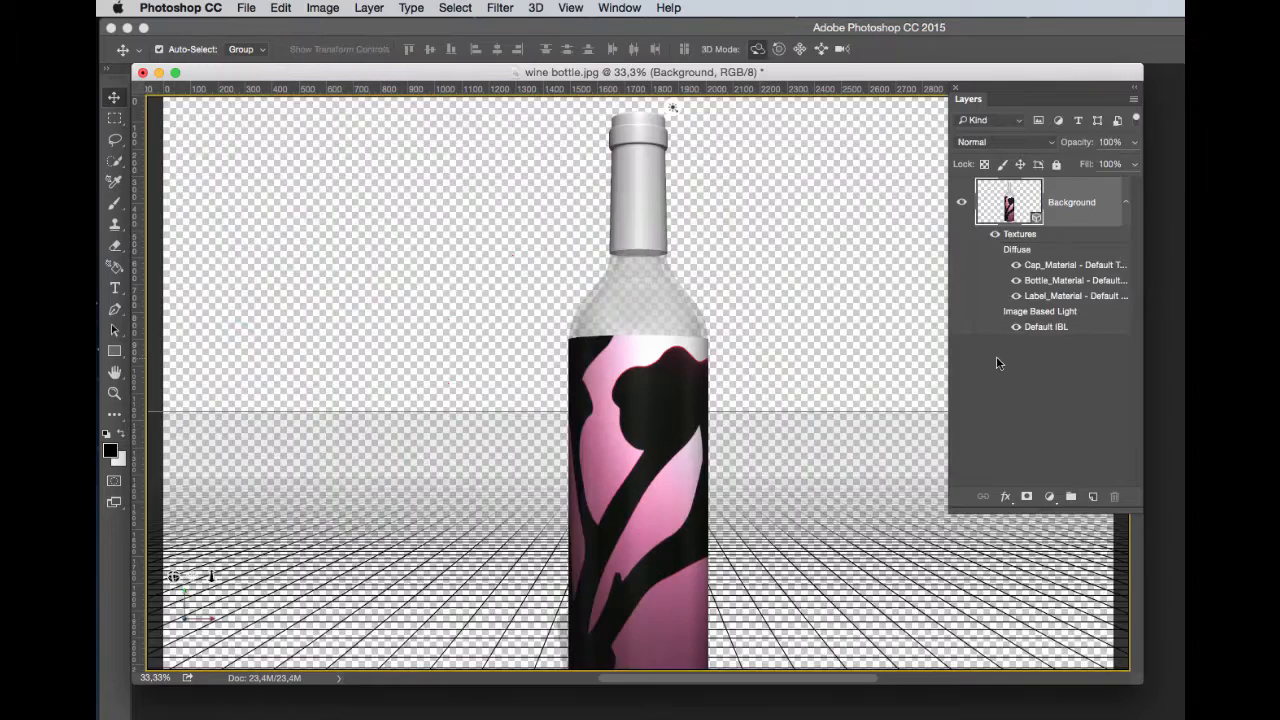
drag(1140, 682, 1179, 711)
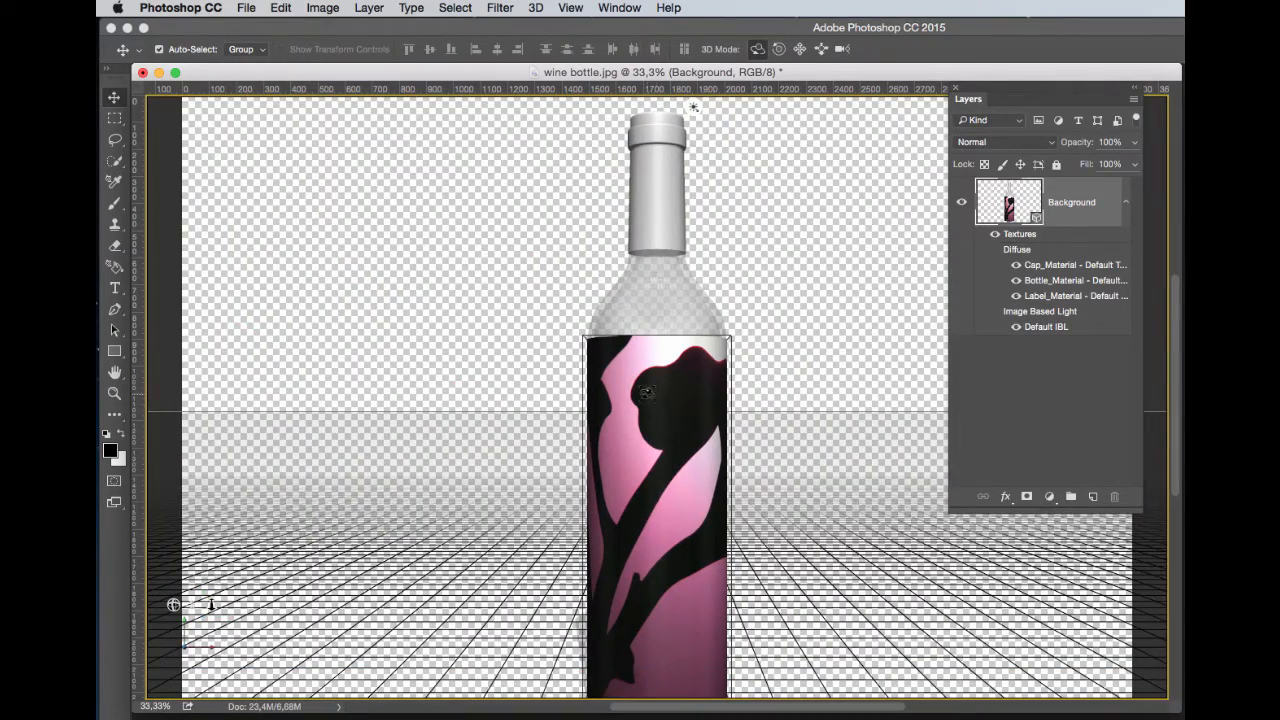
mouse_move(633, 392)
mouse_down()
mouse_move(748, 406)
mouse_move(636, 434)
mouse_move(626, 452)
mouse_move(632, 400)
mouse_up()
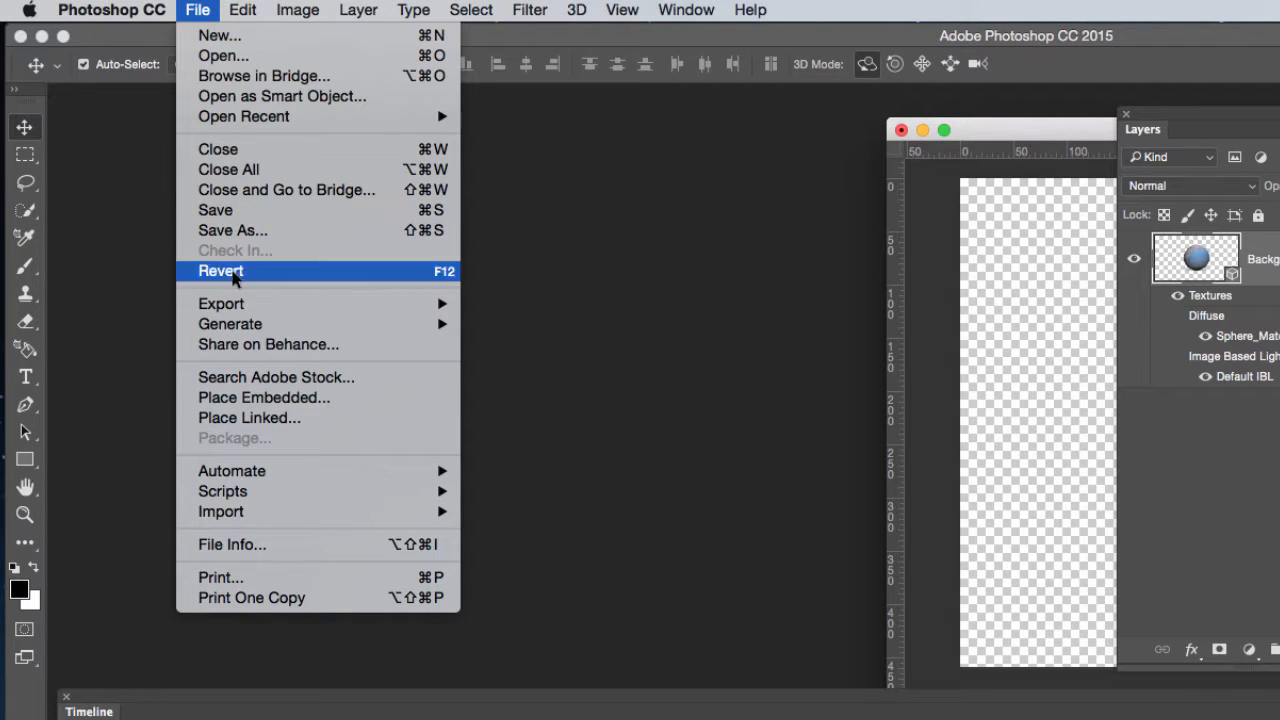
Step: Start a Save for Web (Legacy) export of the wine bottle using the PNG-24 preset with transparency
mouse_move(240, 307)
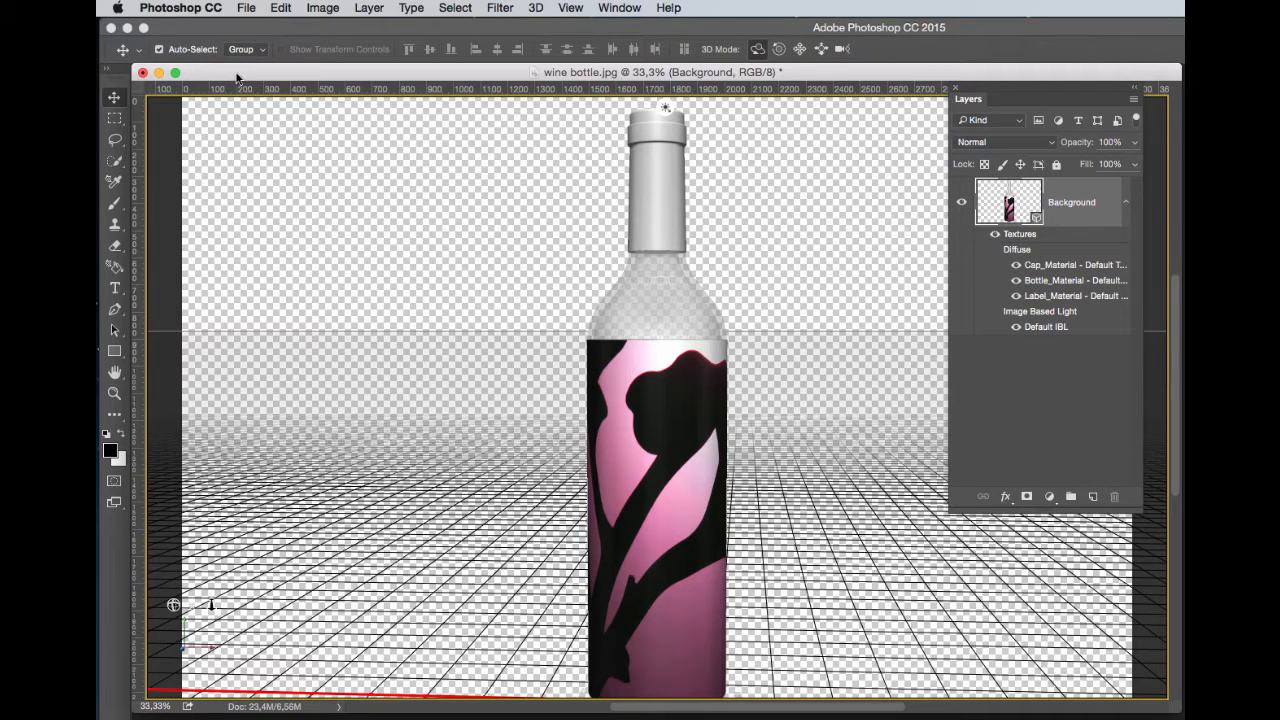
click(247, 8)
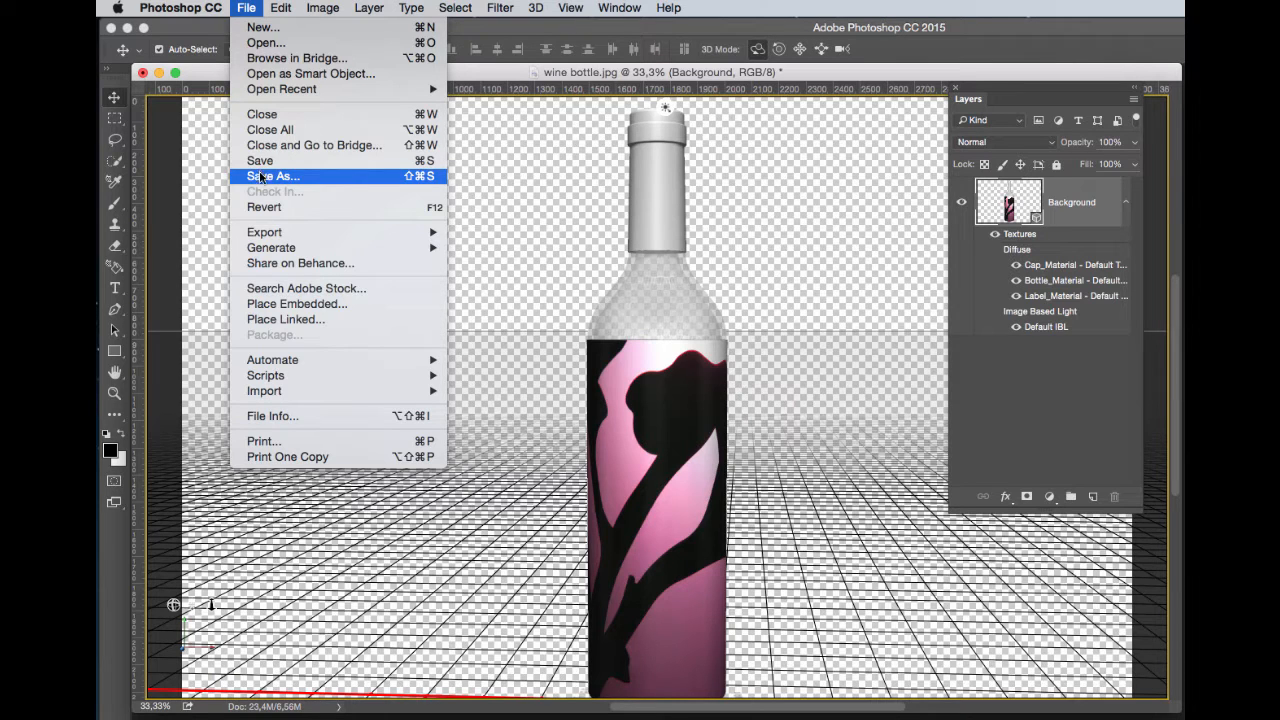
mouse_move(276, 233)
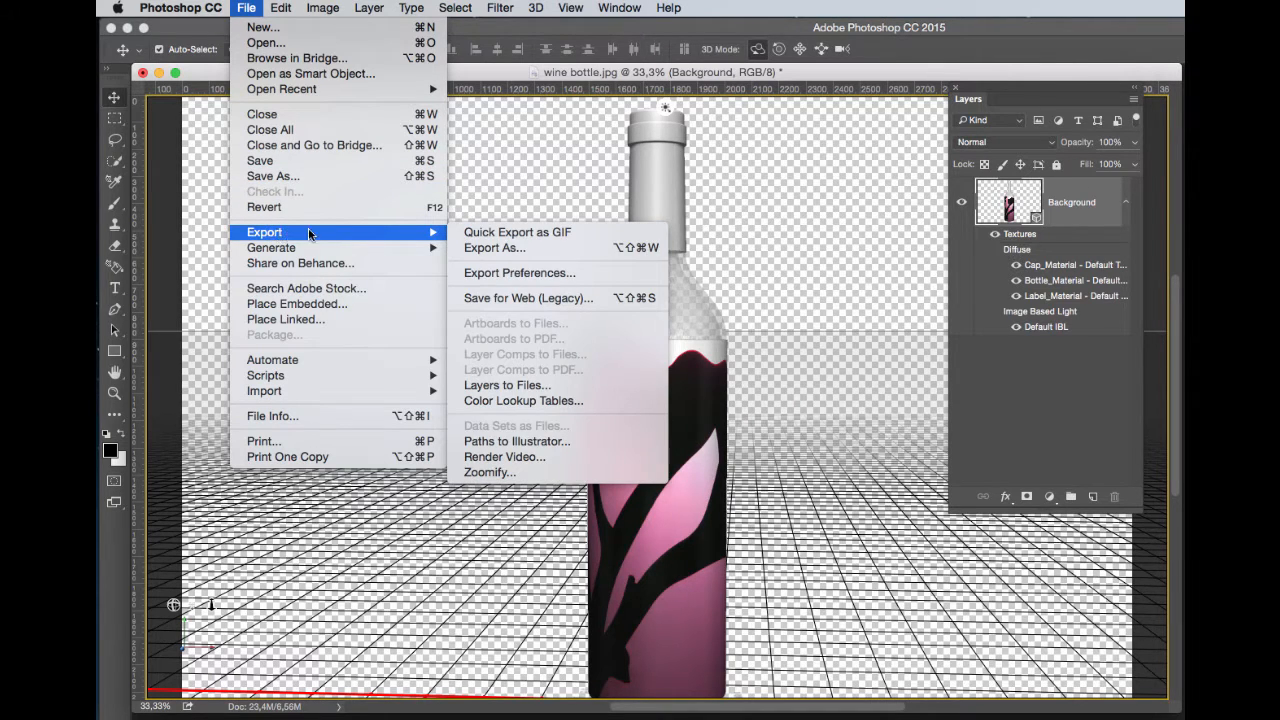
click(568, 300)
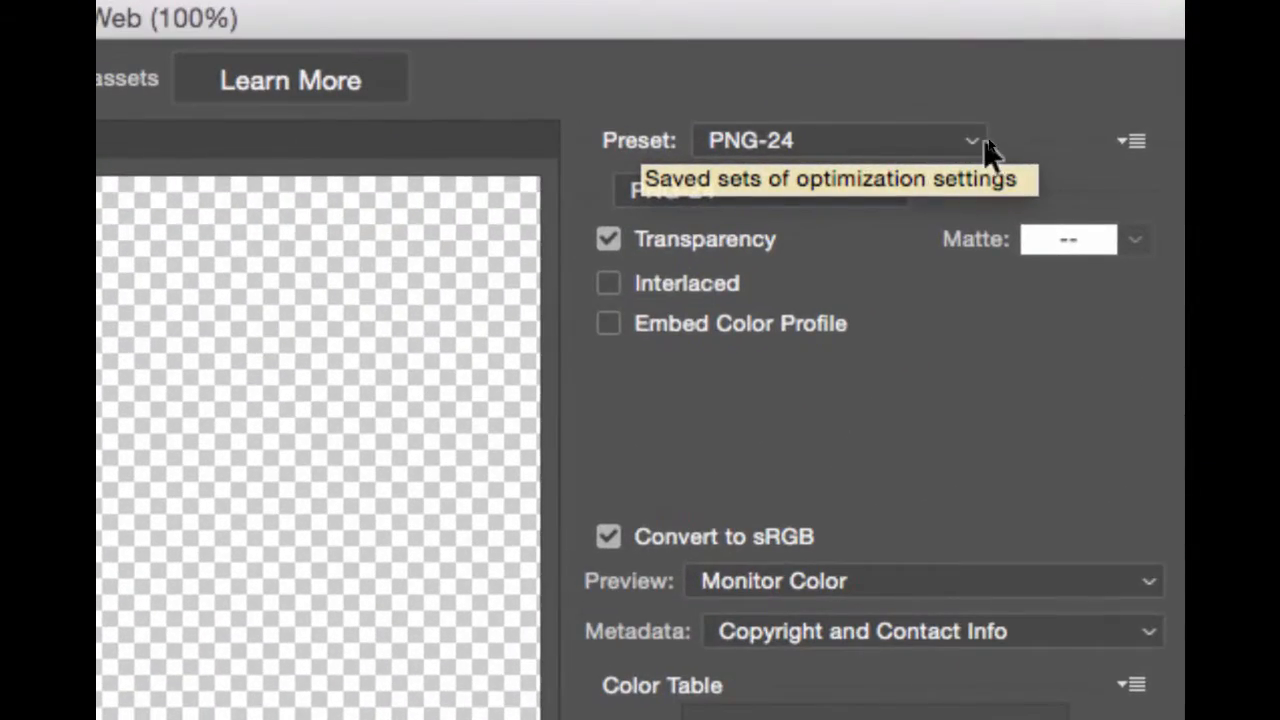
click(964, 143)
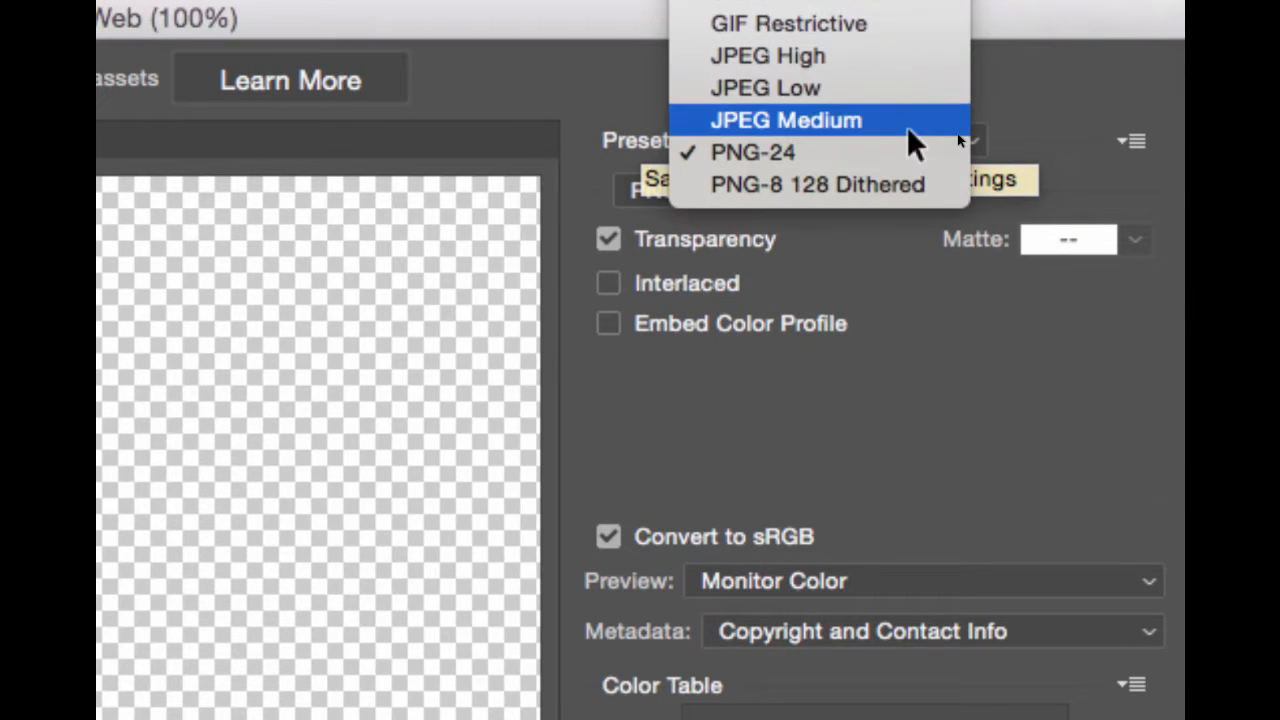
click(757, 153)
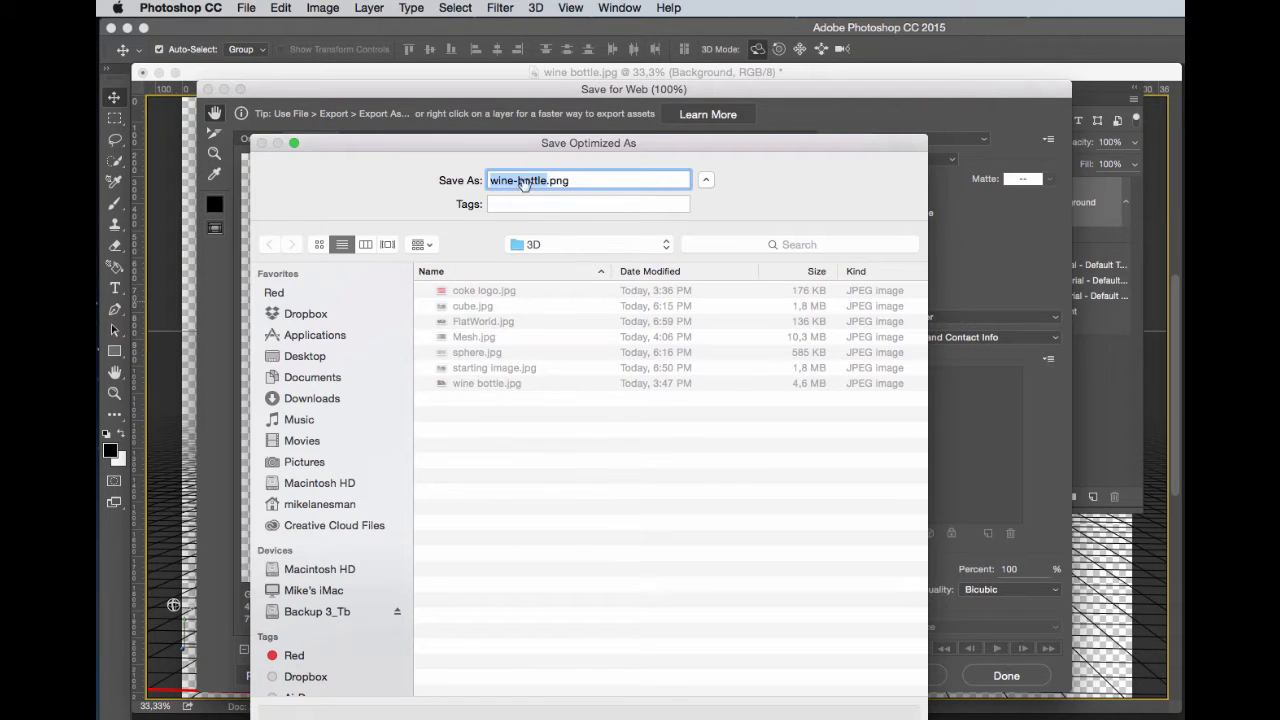
Step: Save the exported image as wine-bottle.png in the 3D folder with the Images Only format
drag(562, 142, 549, 46)
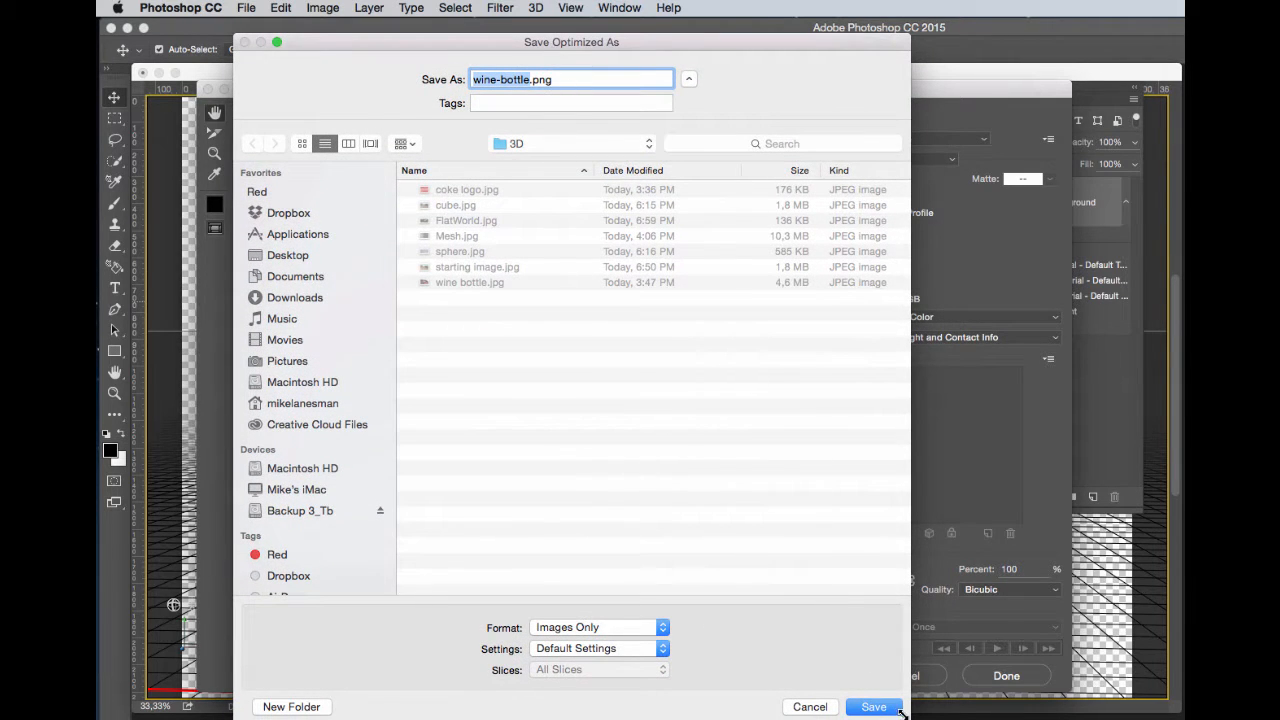
drag(905, 708, 893, 636)
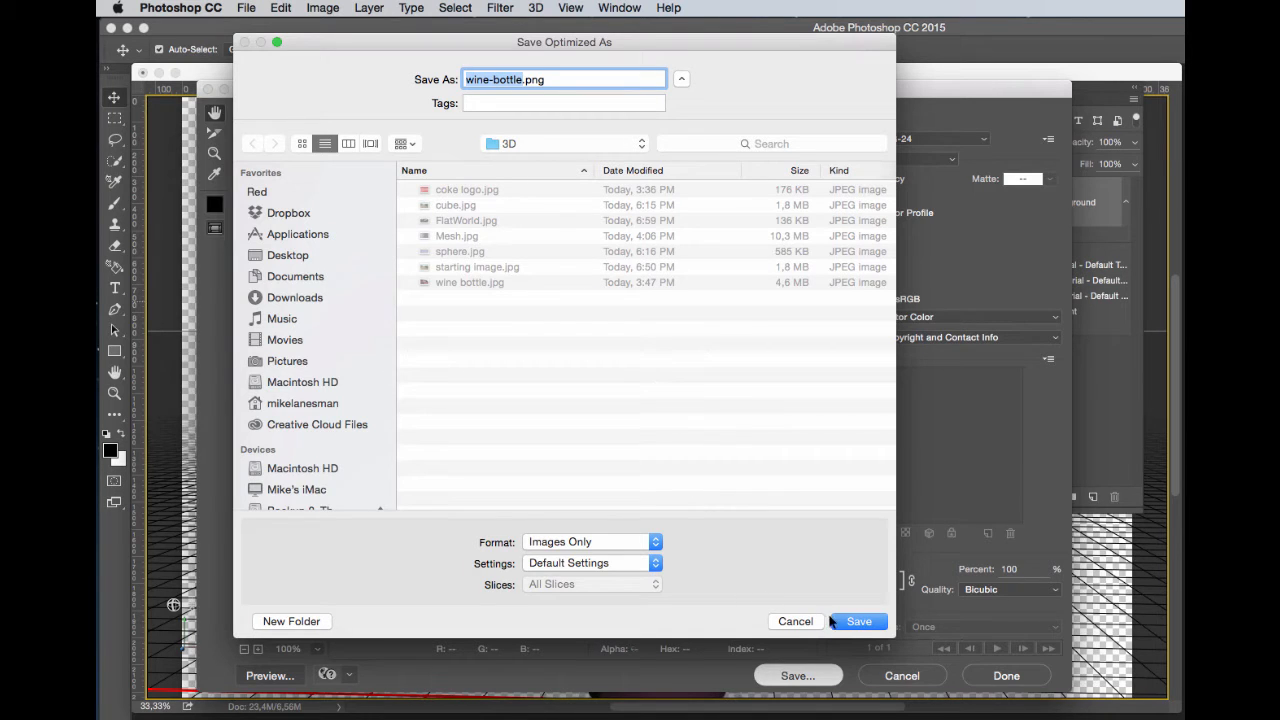
click(857, 622)
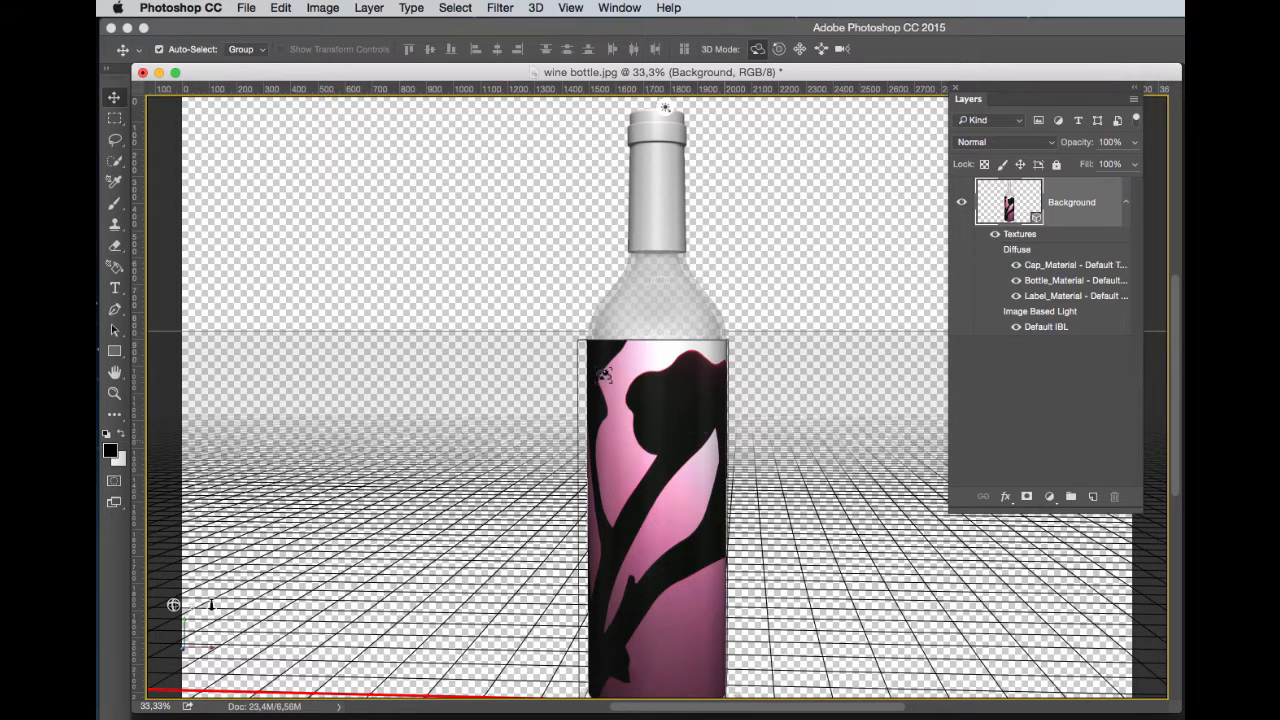
Step: Close wine bottle.jpg without saving, and close the exported wine-bottle.png document
click(143, 75)
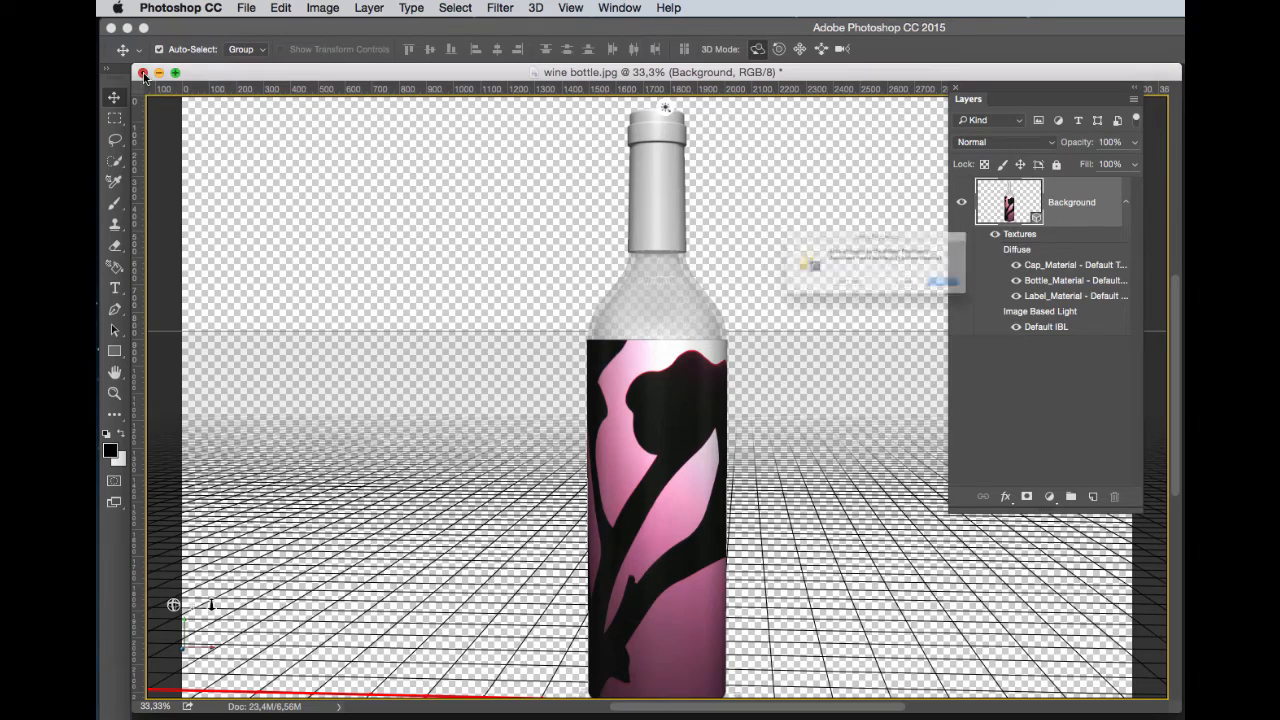
click(797, 299)
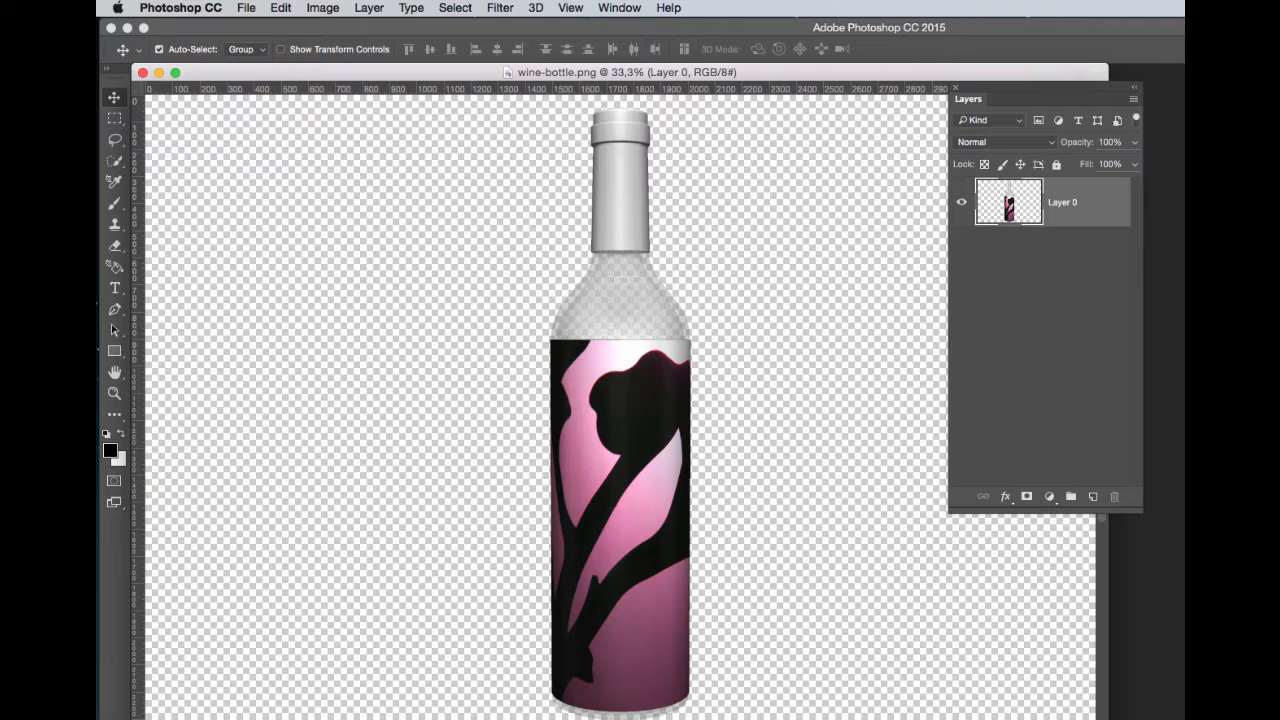
key(super+w)
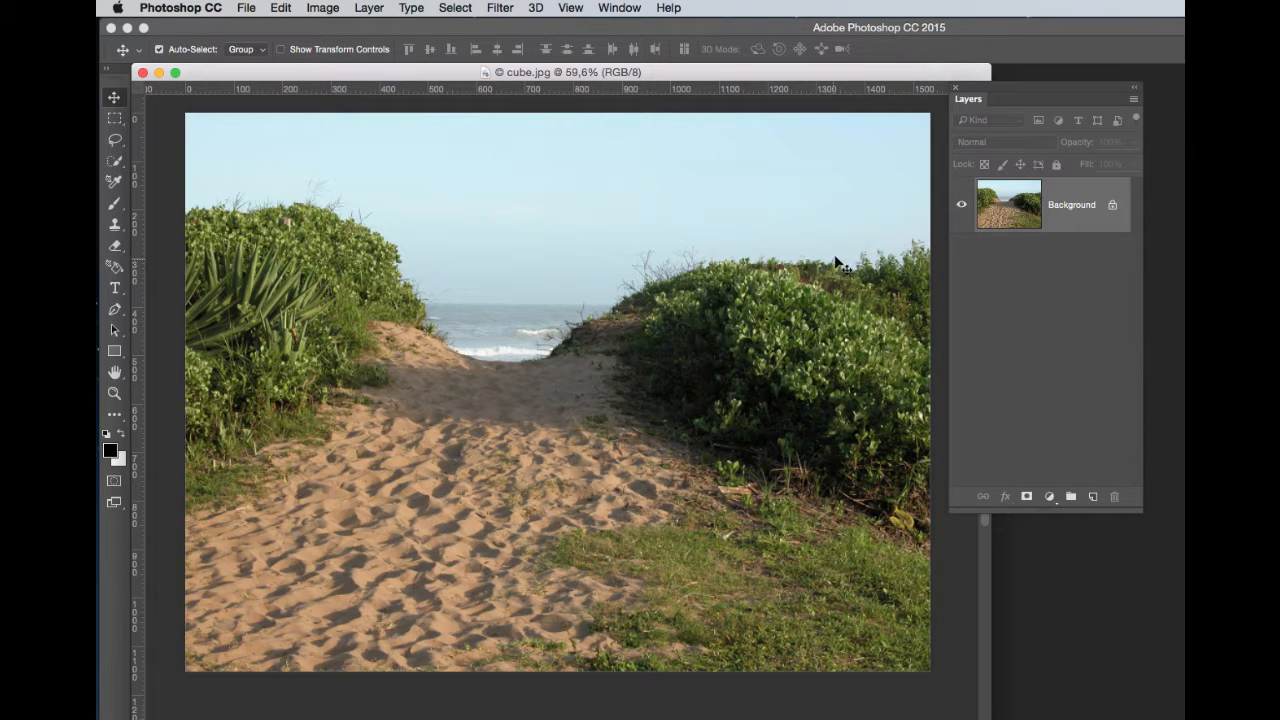
Step: Create a Cube Wrap mesh preset from the beach path photo in cube.jpg
click(537, 10)
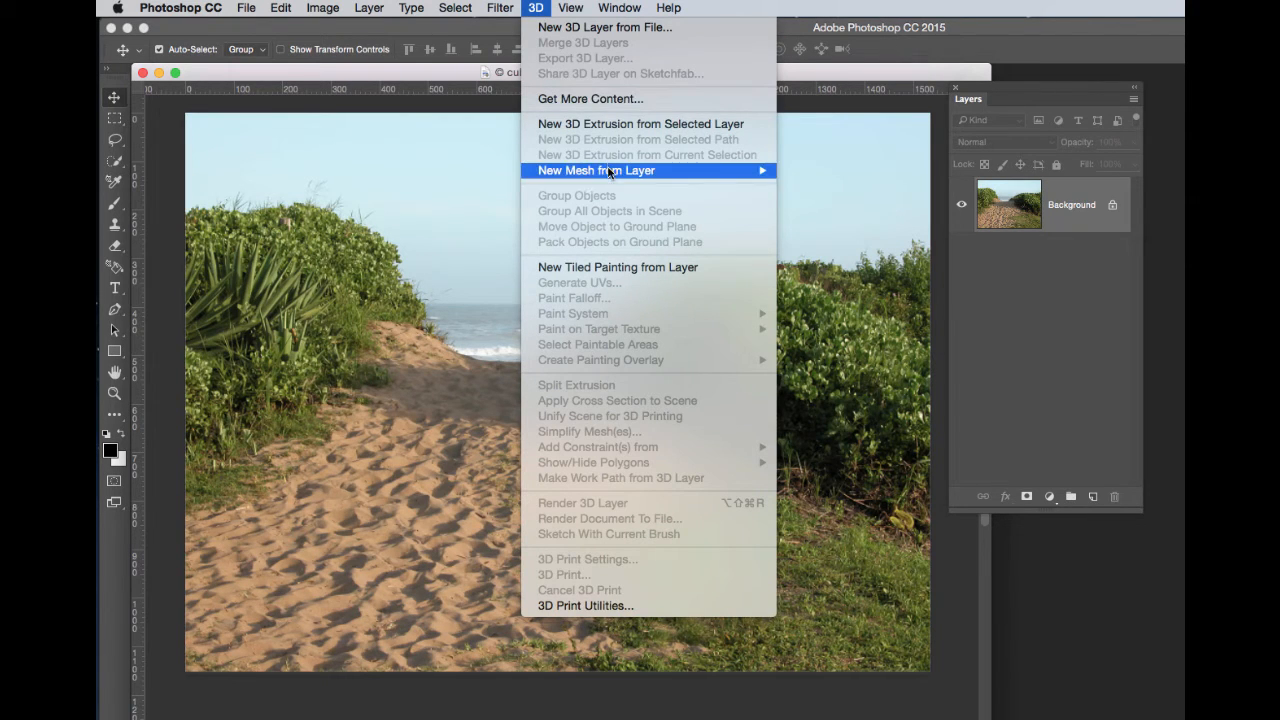
mouse_move(614, 172)
mouse_move(866, 190)
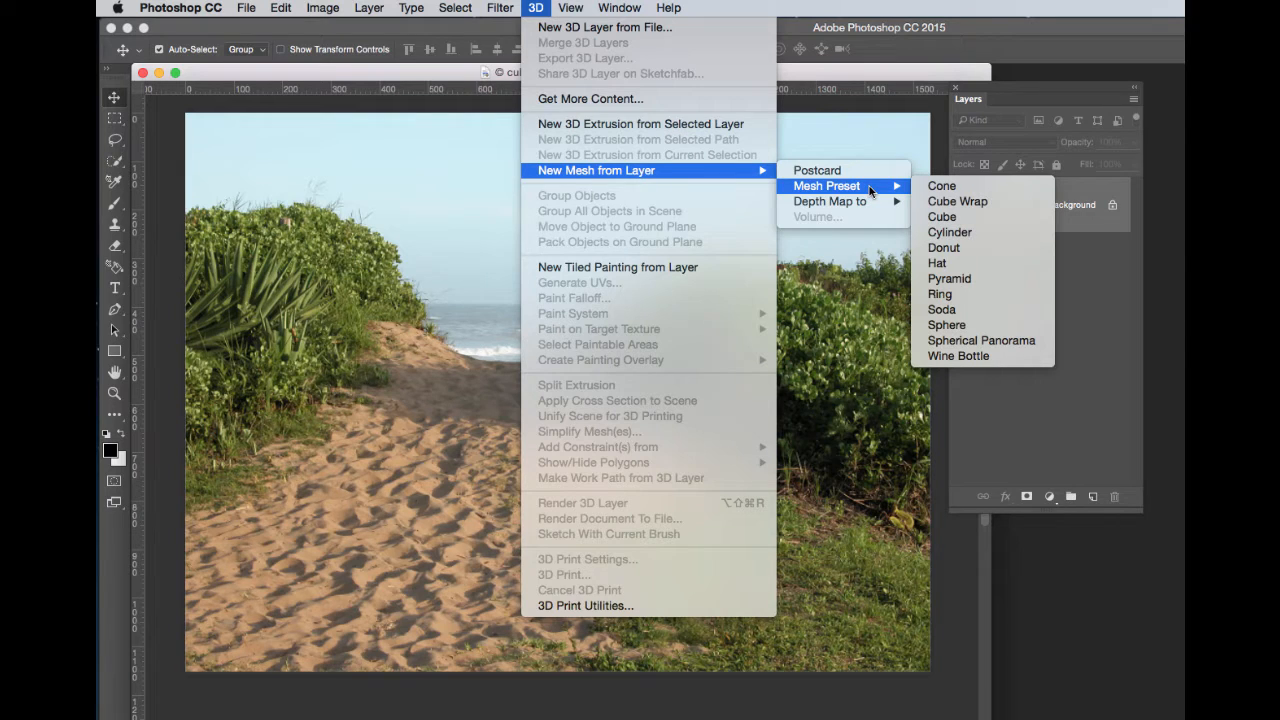
click(951, 203)
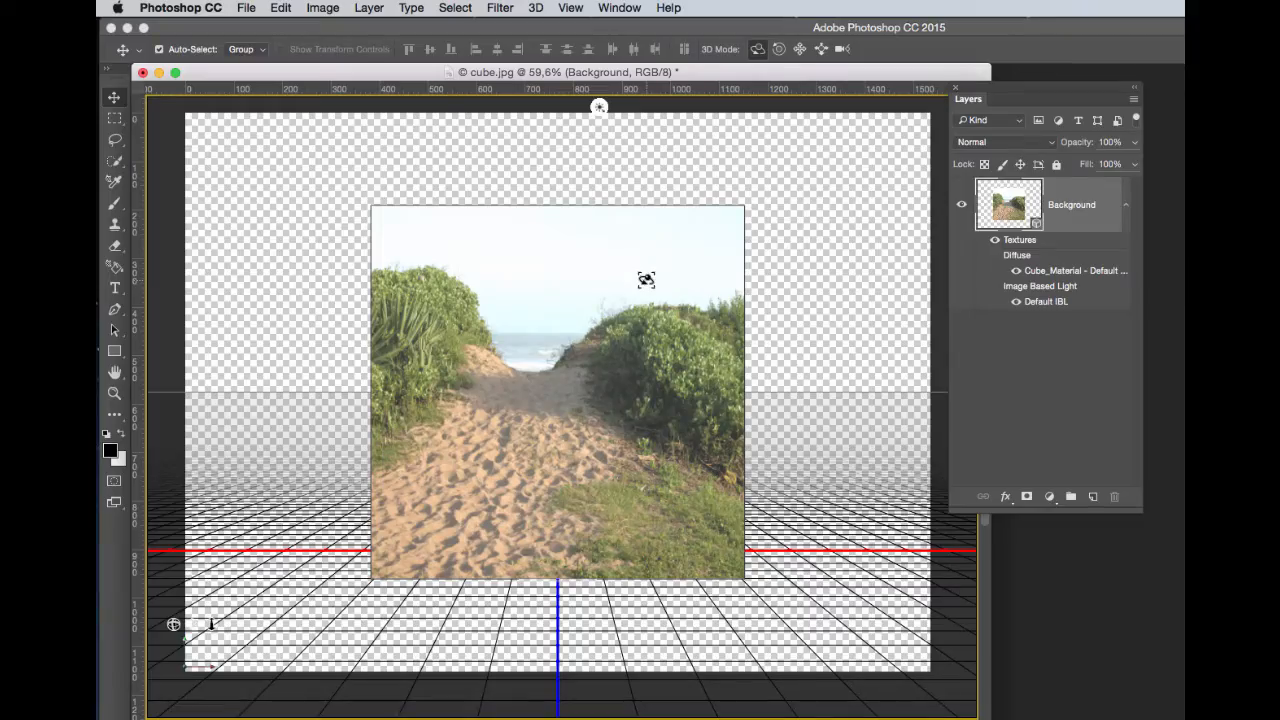
Step: Orbit the 3D view of the cube until its front, top and shaded left side show
drag(462, 288, 396, 344)
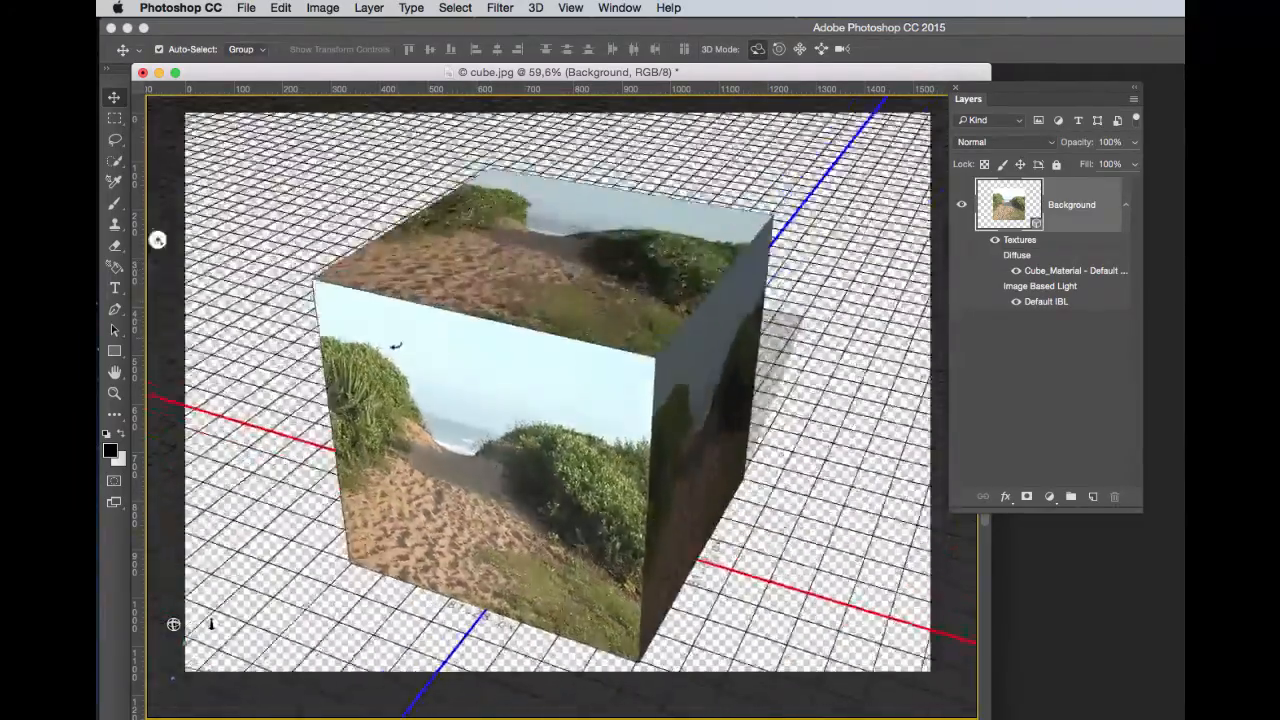
drag(157, 240, 945, 107)
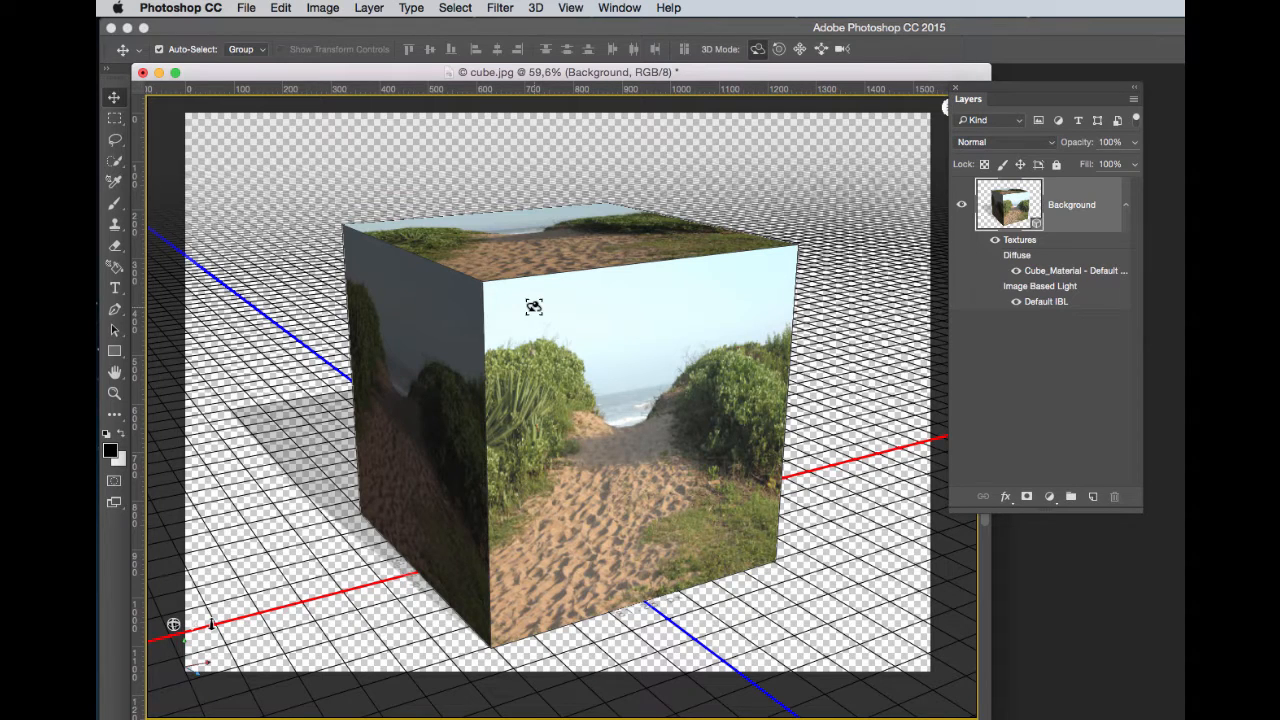
Step: Export the cube with Save for Web (Legacy) using the PNG-24 preset, saved as cube.png in the 3D folder with Images Only
click(246, 7)
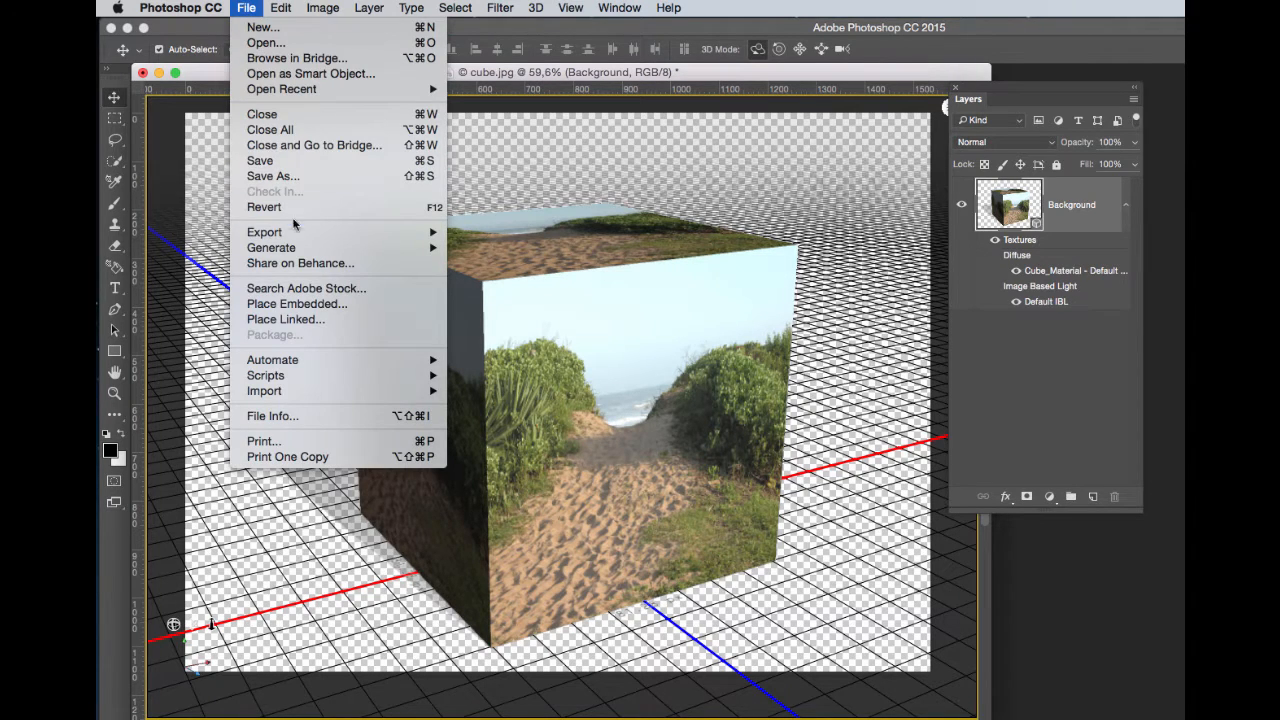
mouse_move(296, 232)
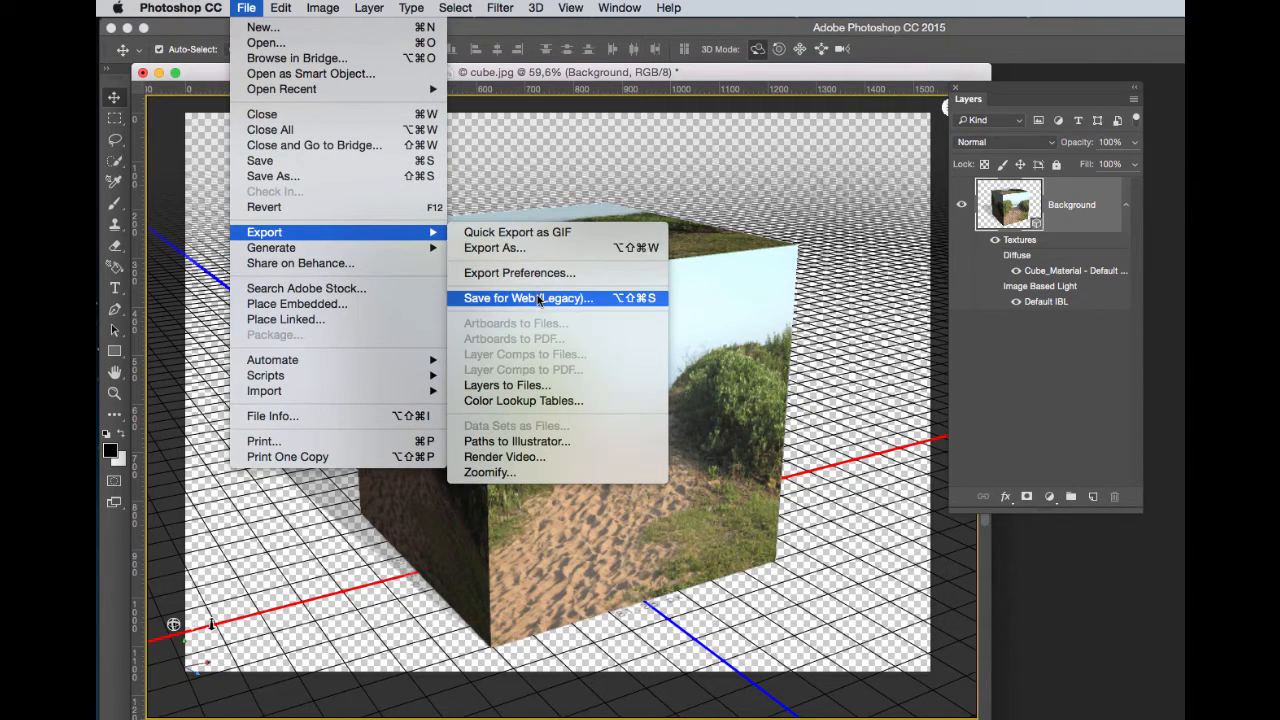
click(538, 298)
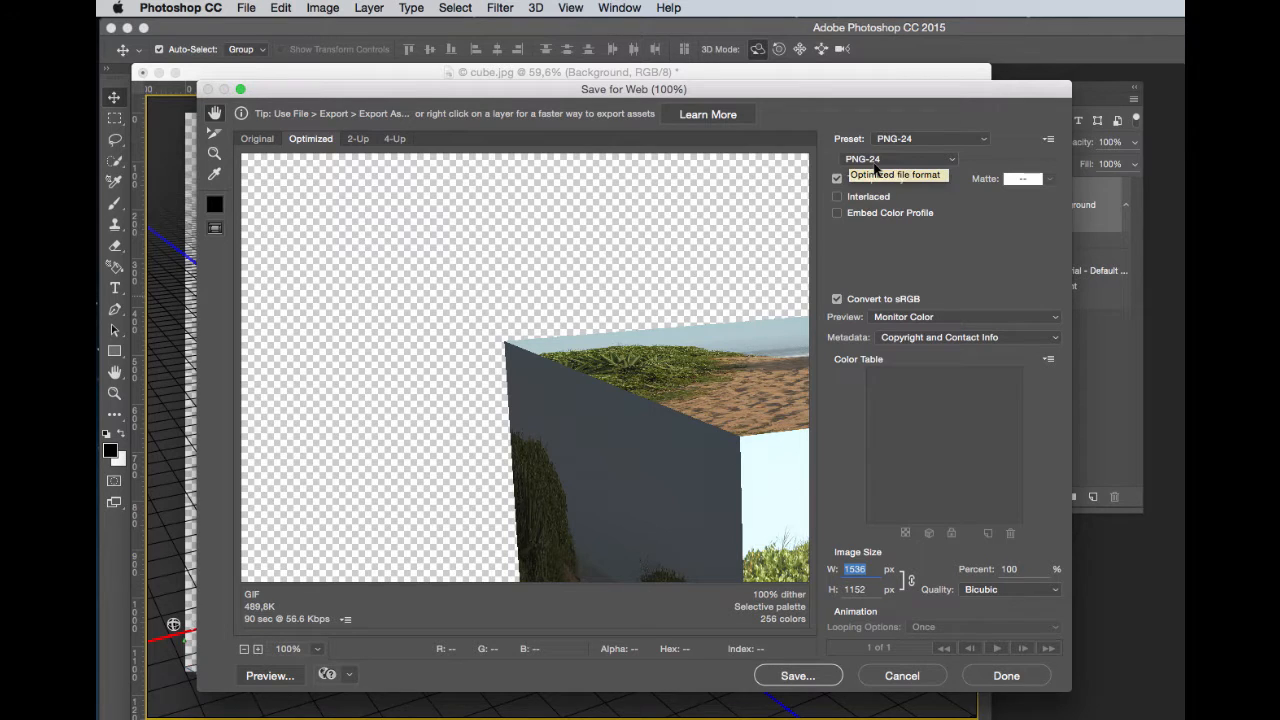
click(797, 676)
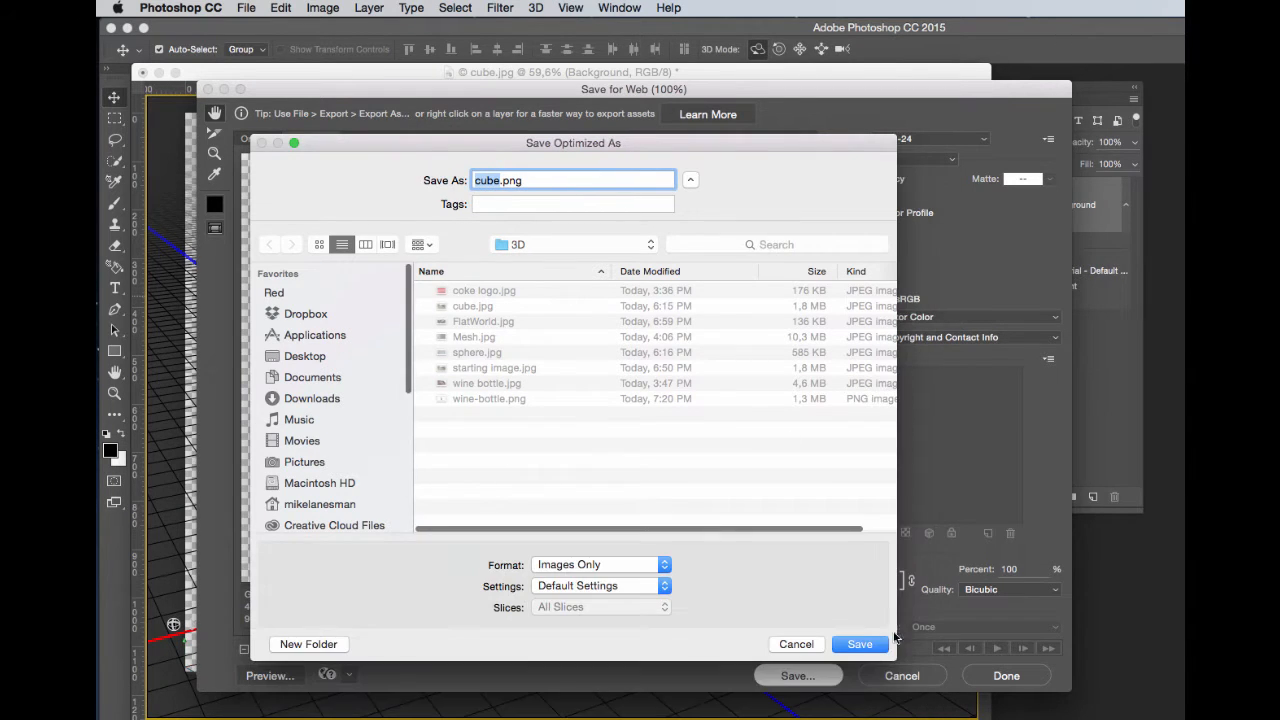
click(868, 644)
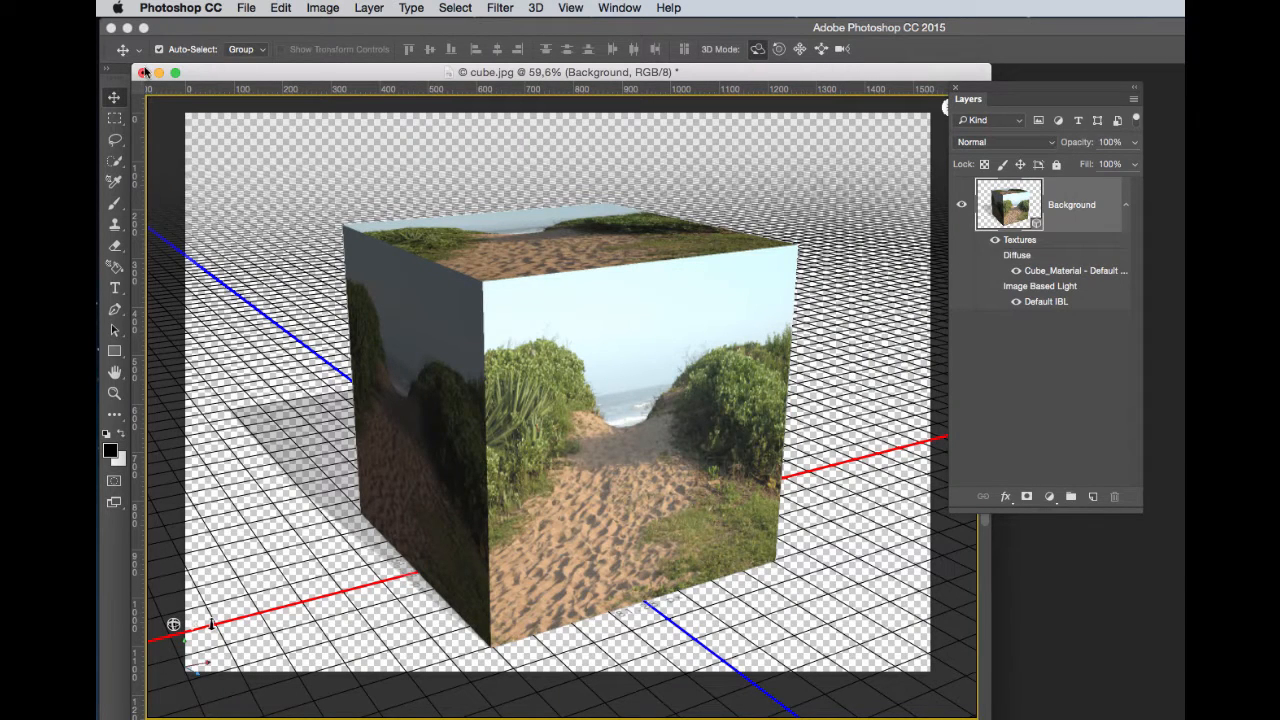
Step: Close cube.jpg without saving and shrink the window of starting image.jpg to clear the Layers list
click(143, 72)
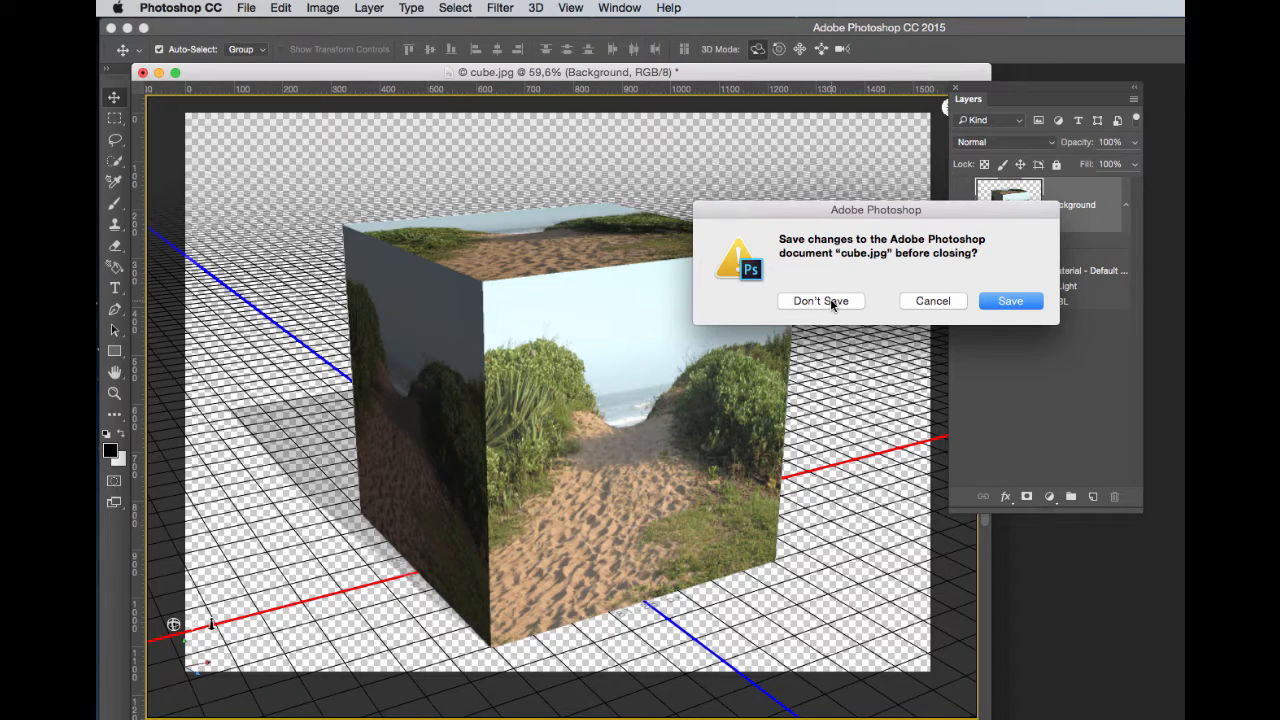
click(821, 301)
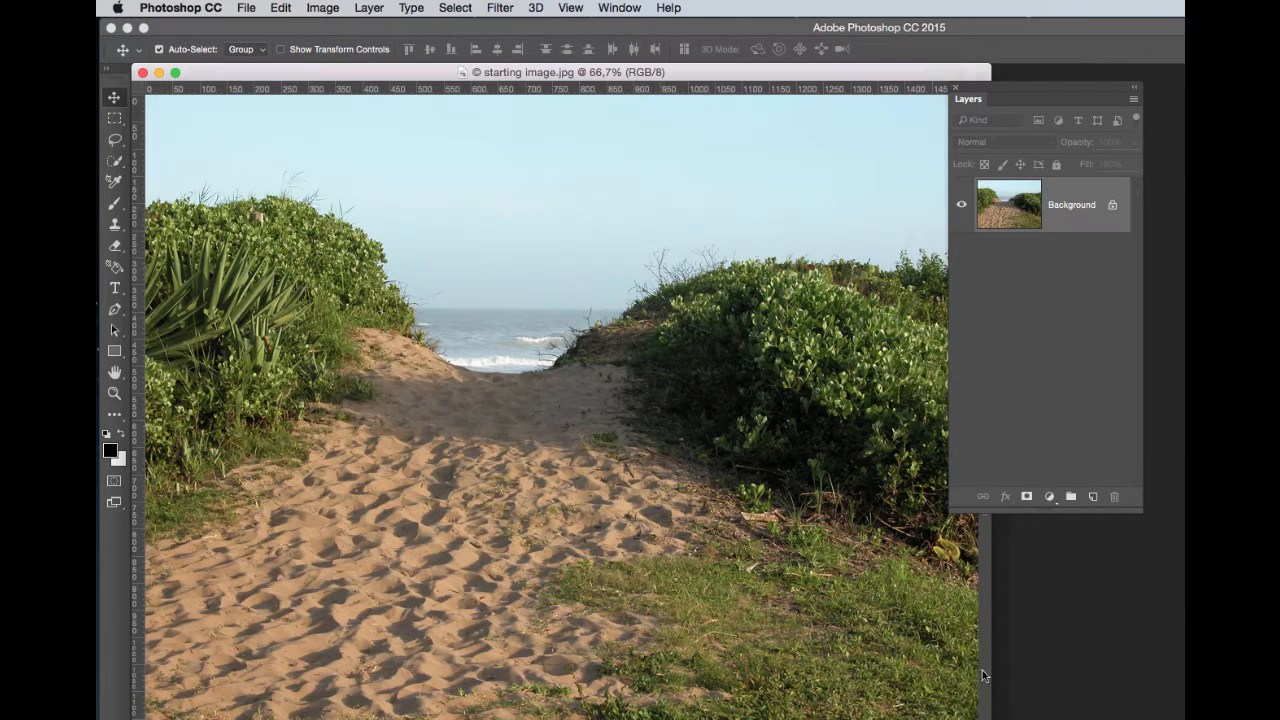
drag(985, 697, 940, 676)
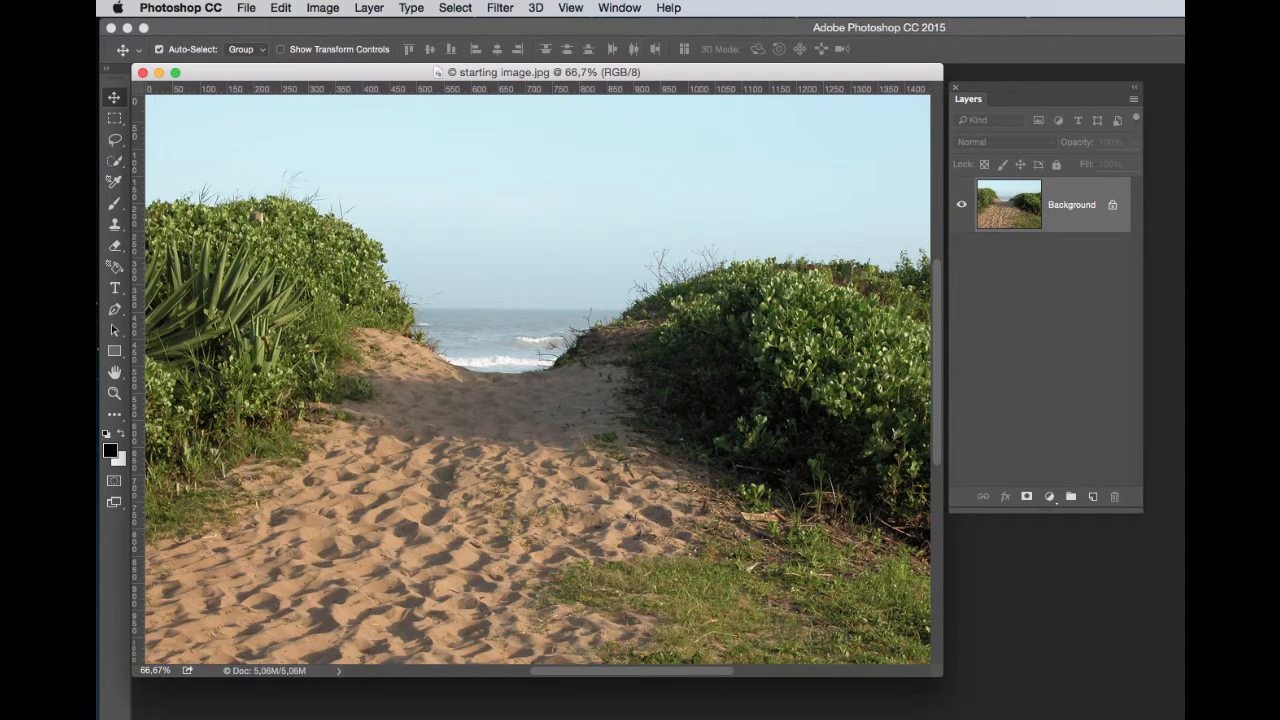
Step: Open the exported cube.png and copy its cube onto the beach photo in starting image.jpg as a new layer
key(super+Tab)
key(super+Tab)
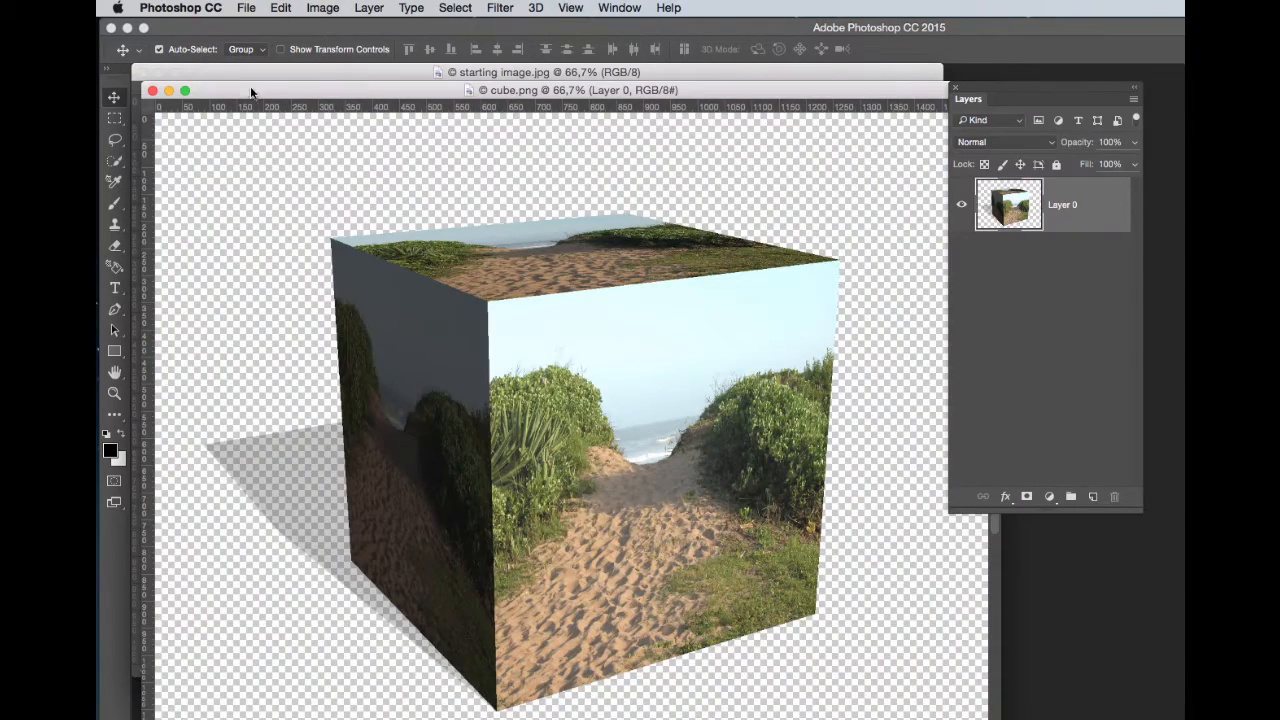
drag(251, 92, 588, 155)
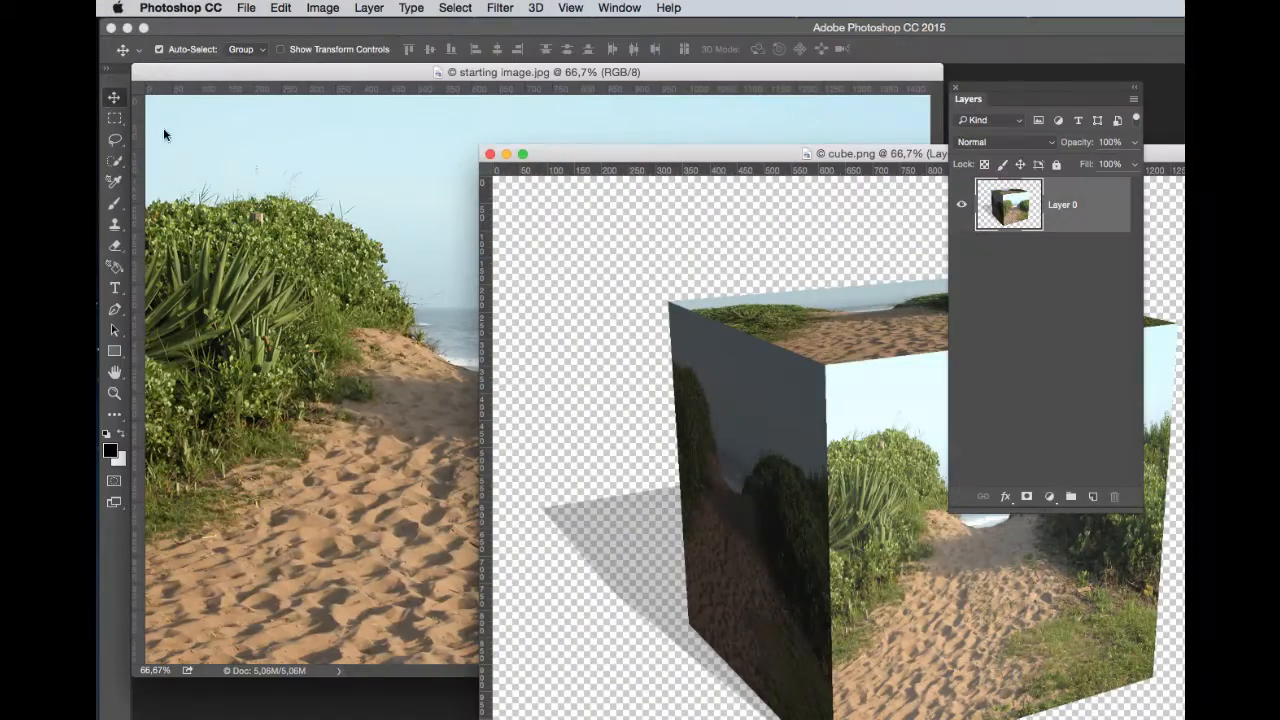
drag(818, 410, 447, 300)
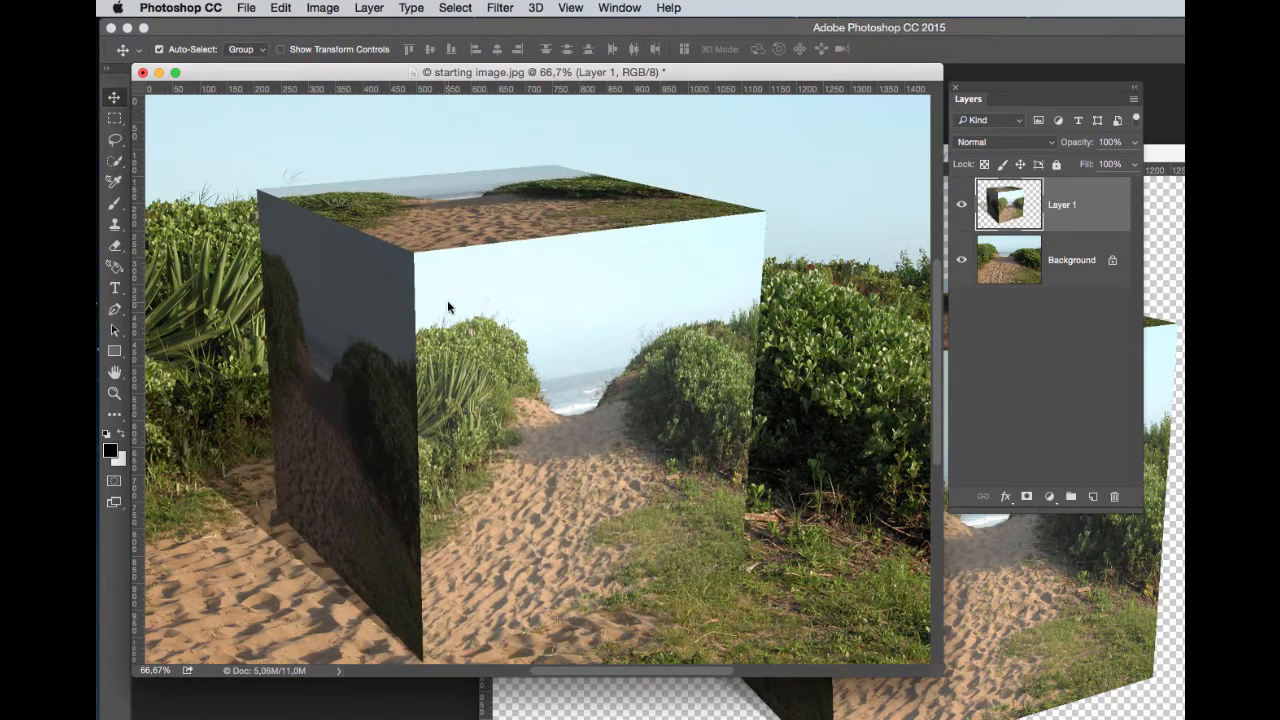
Step: Scale the cube layer down with Free Transform and place it on the sand at the photo's lower left
key(super+minus)
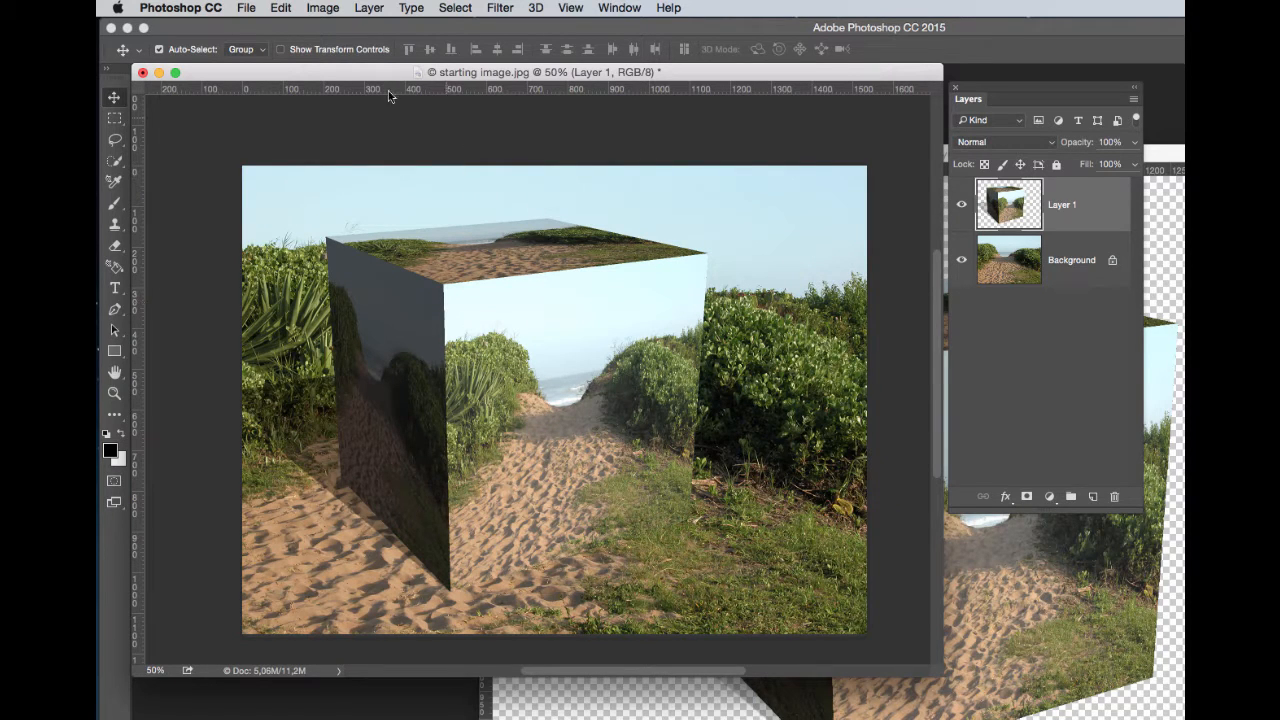
click(281, 8)
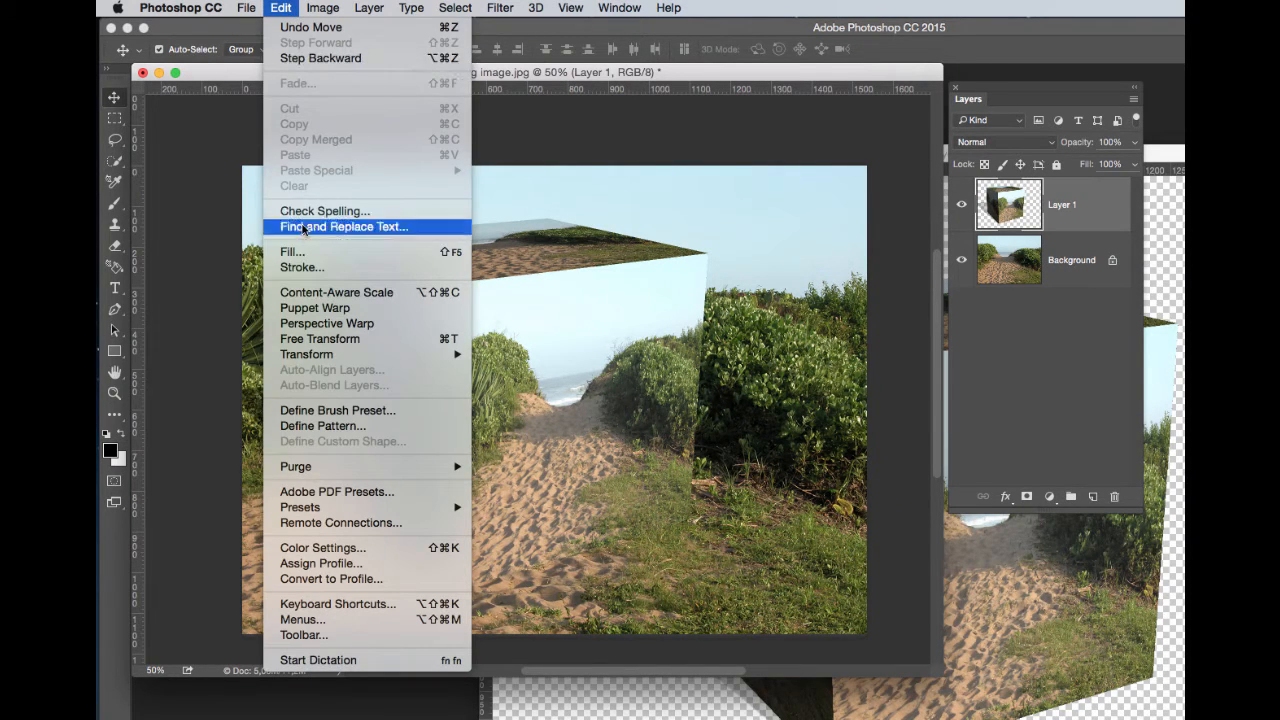
click(334, 339)
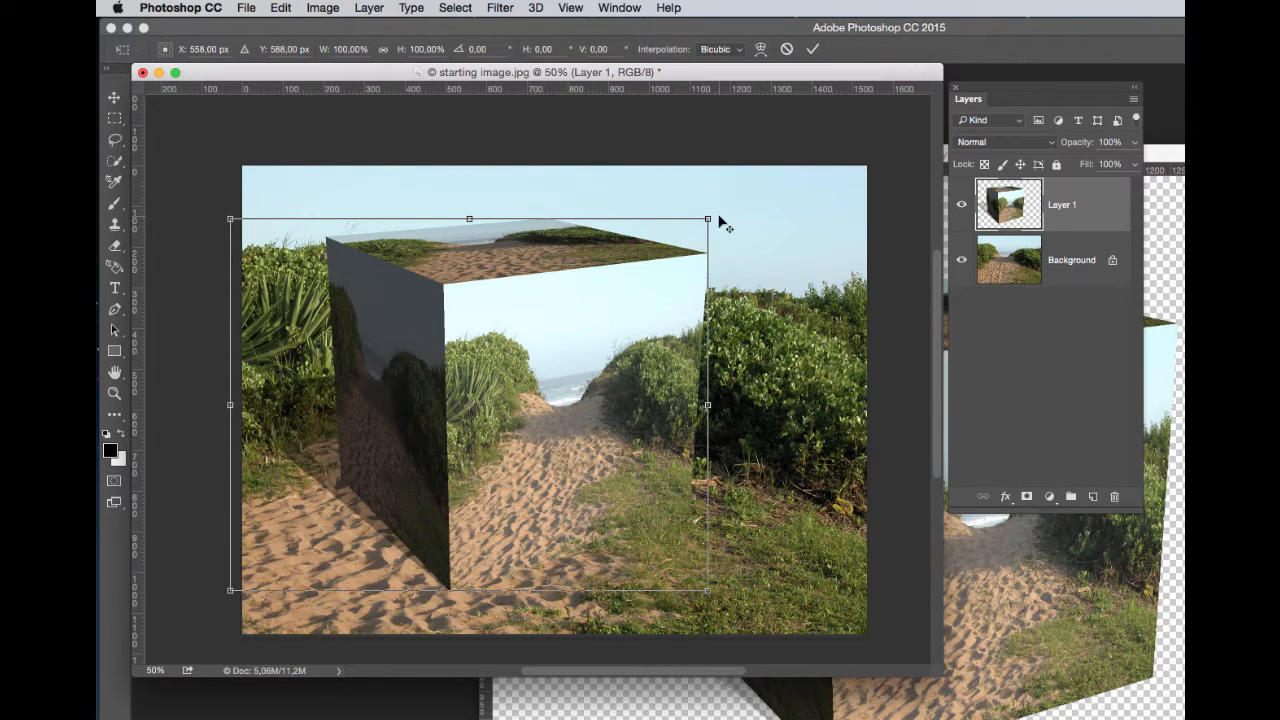
drag(708, 218, 619, 288)
drag(573, 383, 508, 455)
key(Return)
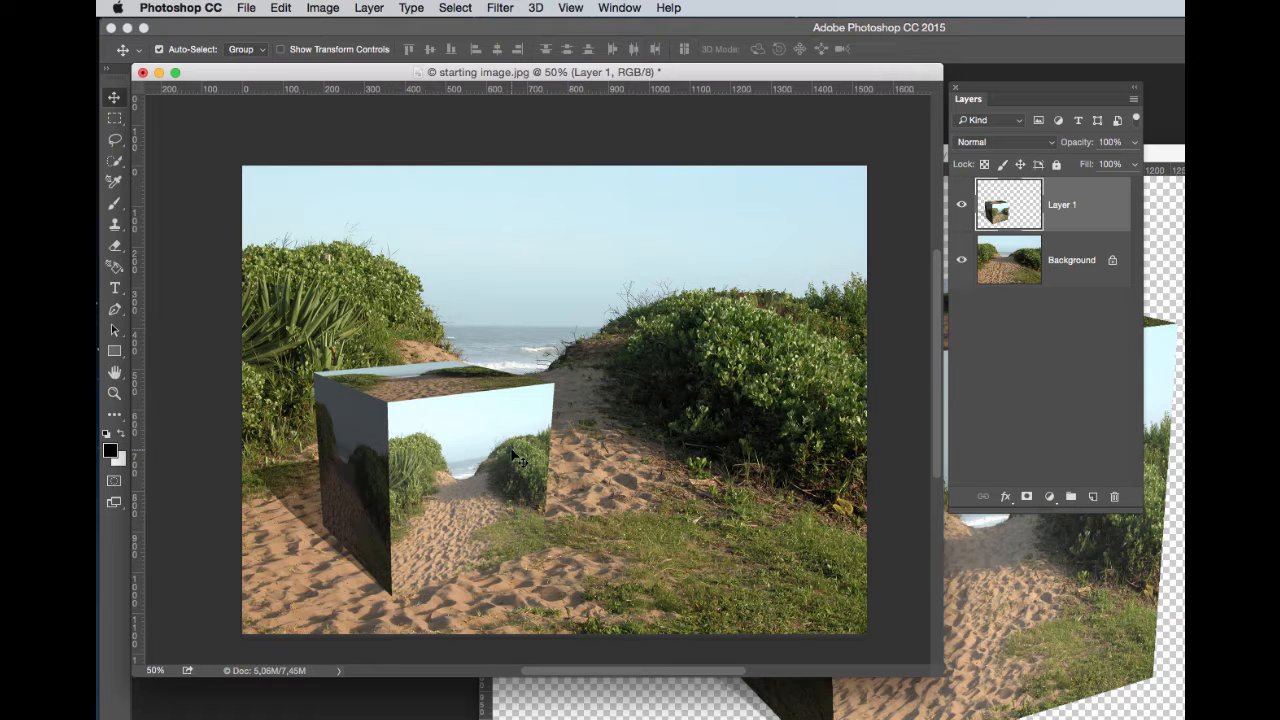
Step: Close starting image.jpg without saving, and close the cube.png document
key(super+w)
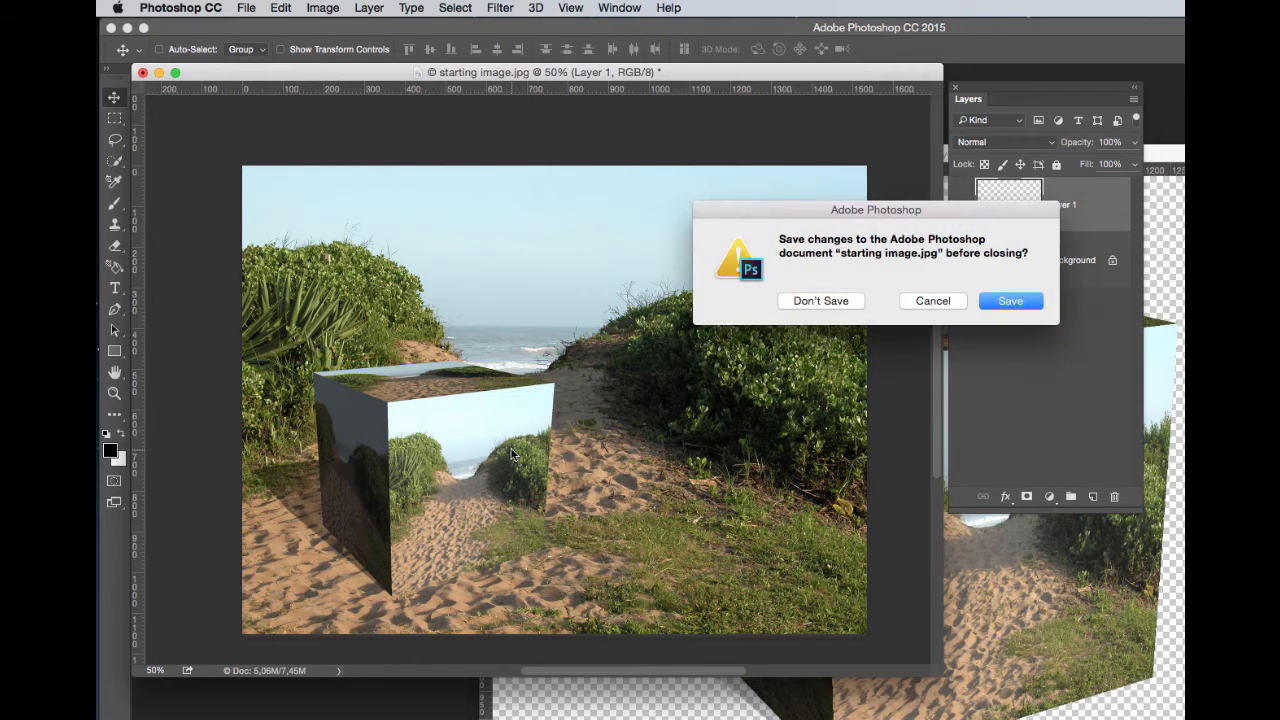
key(super+d)
key(super+w)
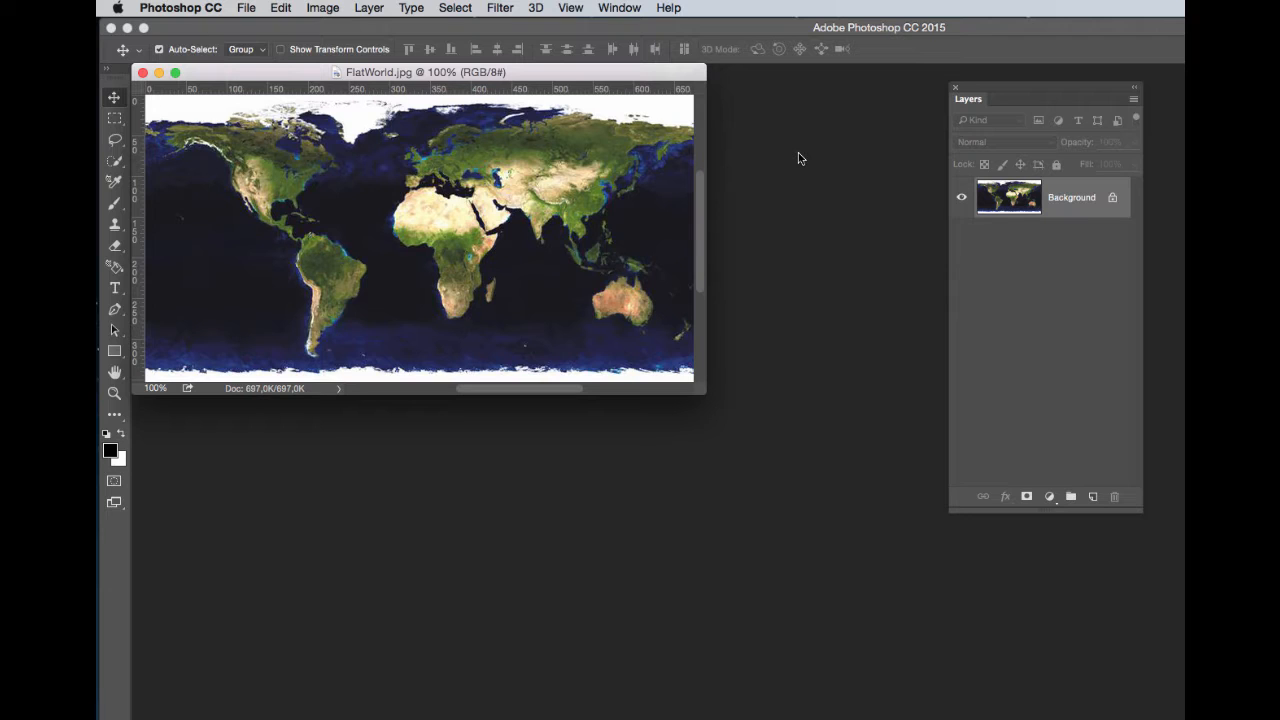
Step: Create a Sphere mesh preset from the world map in FlatWorld.jpg and orbit the view around the globe
click(538, 9)
mouse_move(568, 170)
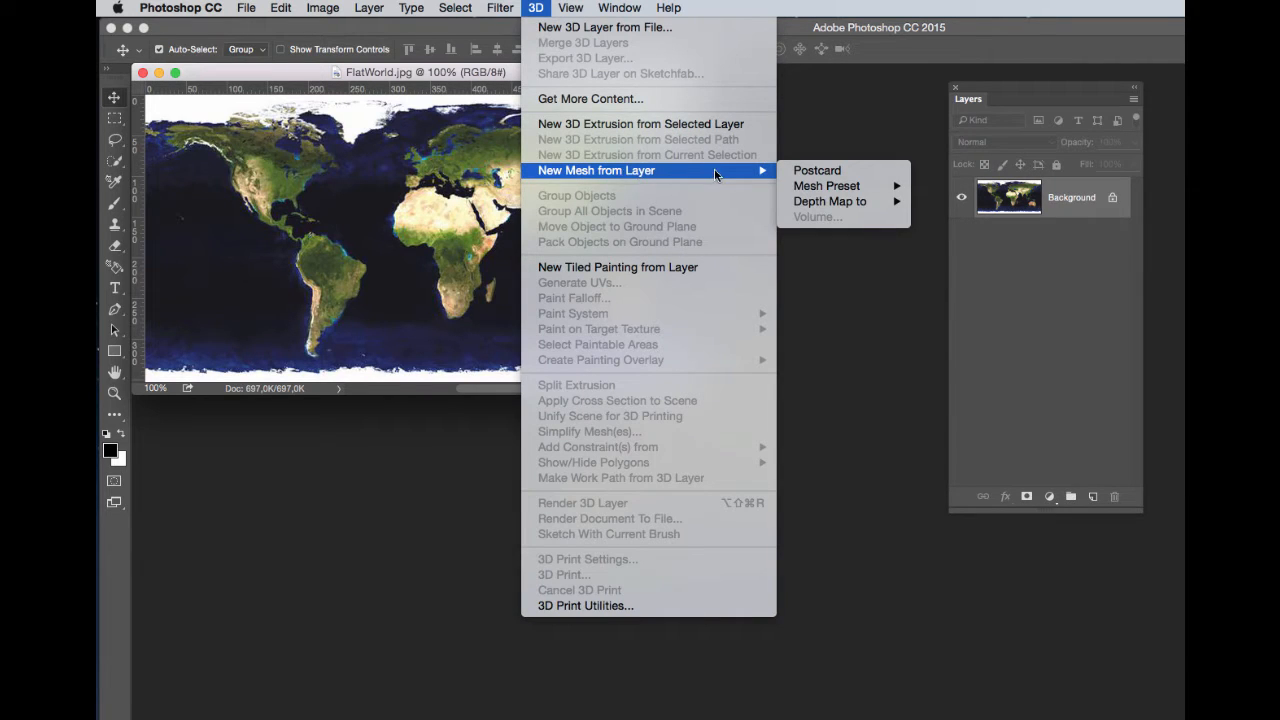
mouse_move(842, 188)
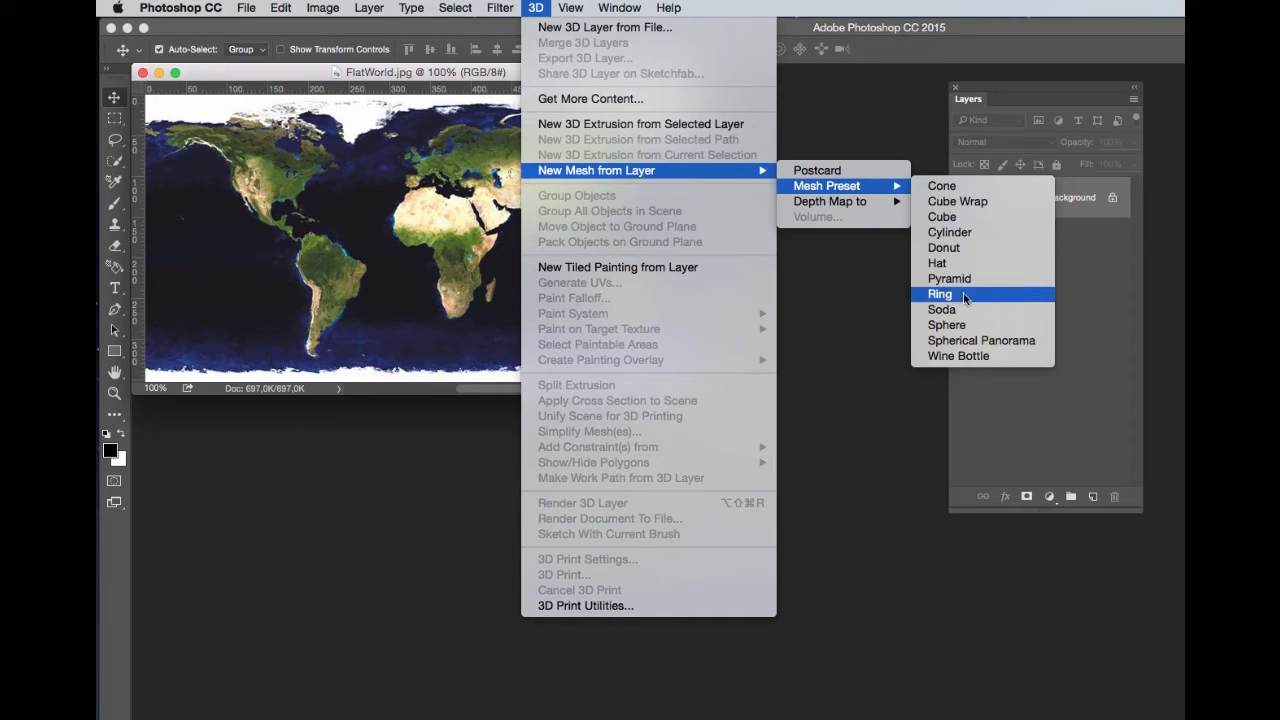
click(947, 325)
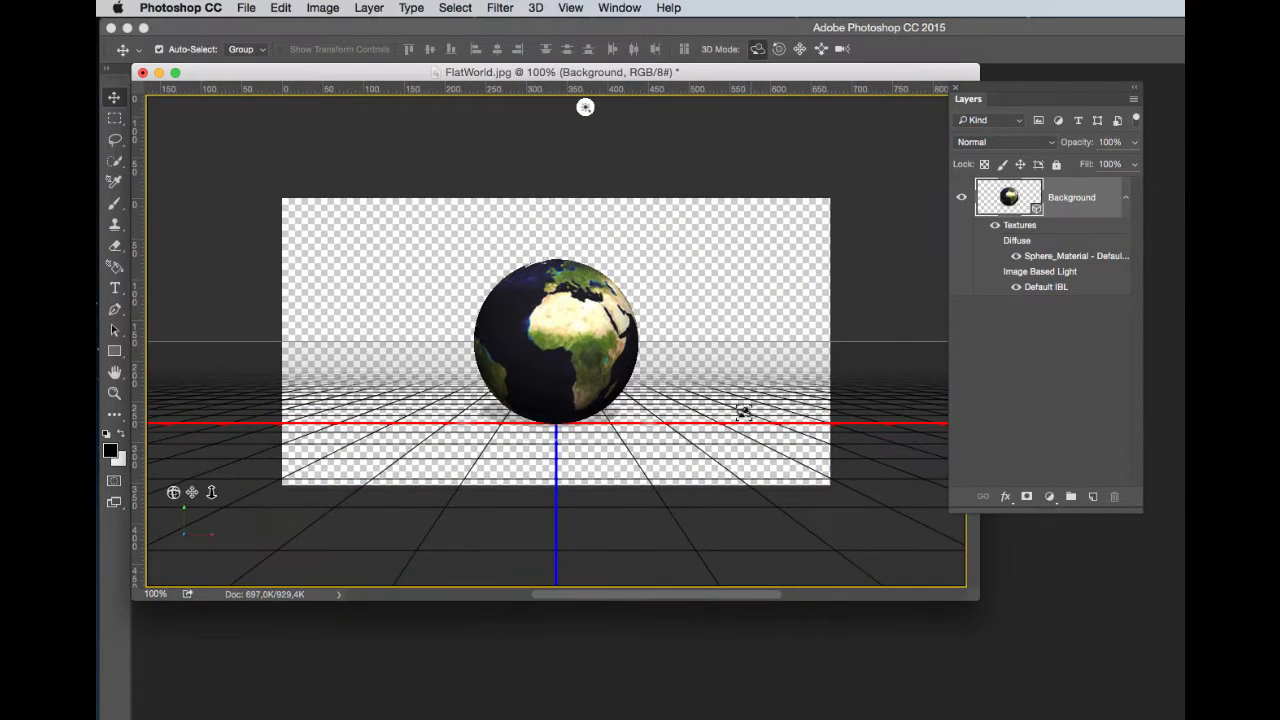
drag(526, 315, 441, 107)
mouse_move(625, 353)
mouse_down()
mouse_move(556, 442)
mouse_move(400, 350)
mouse_move(445, 300)
mouse_move(490, 312)
mouse_up()
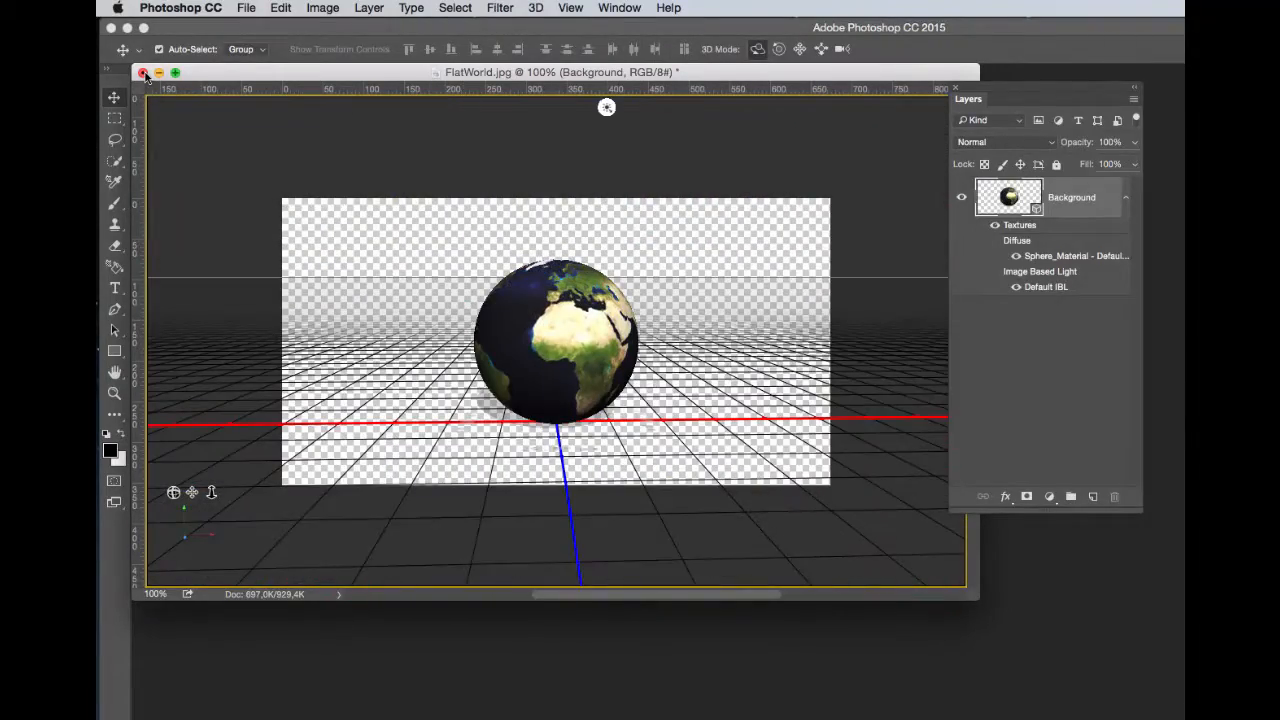
Step: Close FlatWorld.jpg without saving the globe
click(142, 72)
click(803, 305)
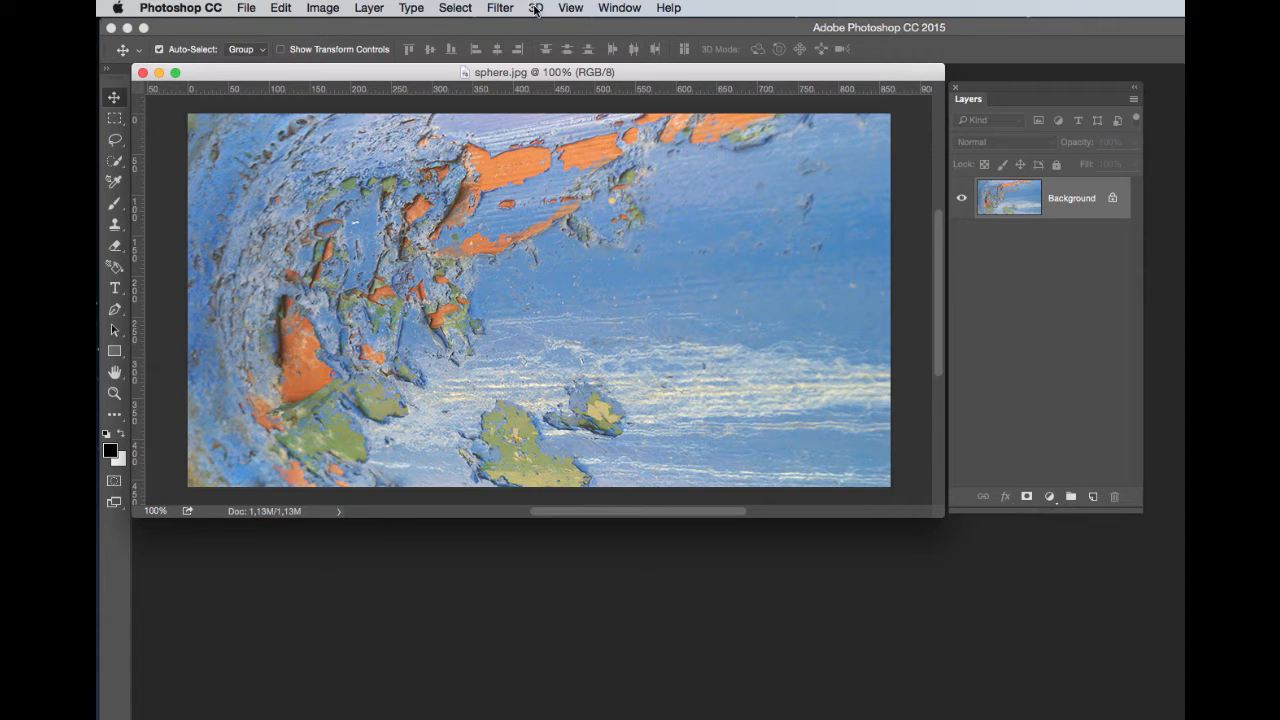
Step: Create a Sphere mesh preset from the paint texture image in sphere.jpg
click(535, 8)
mouse_move(622, 175)
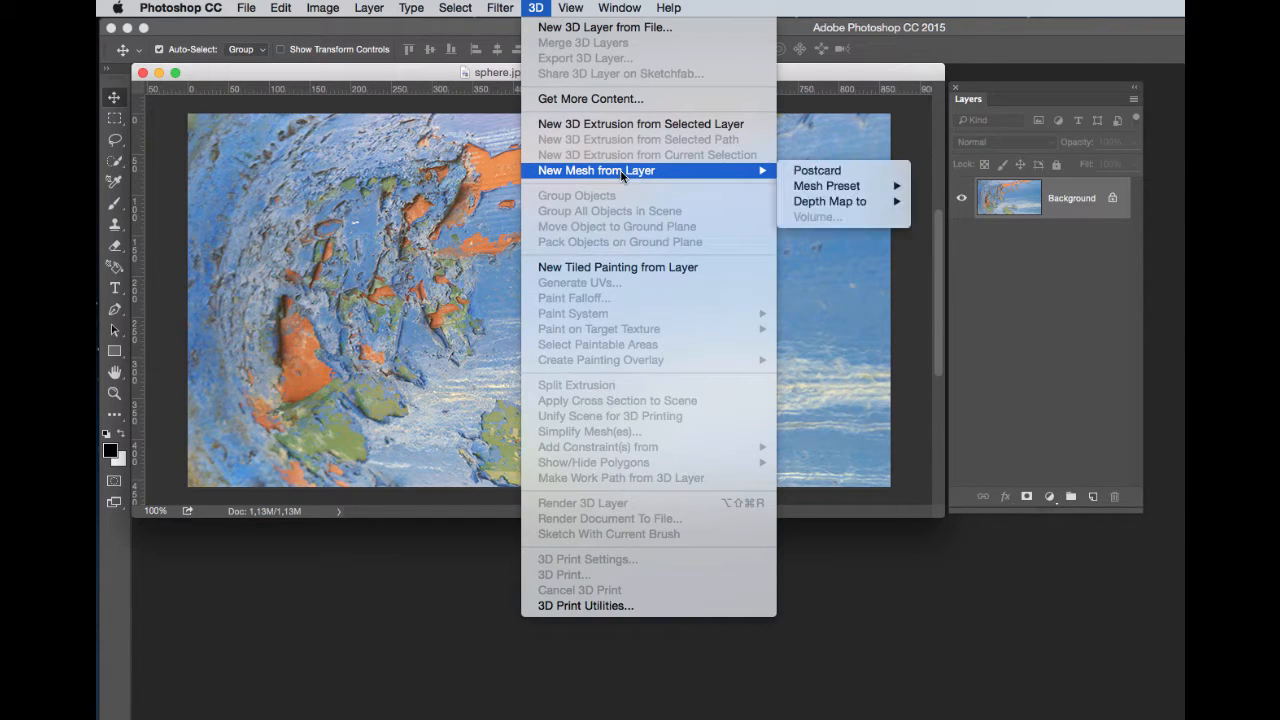
mouse_move(805, 188)
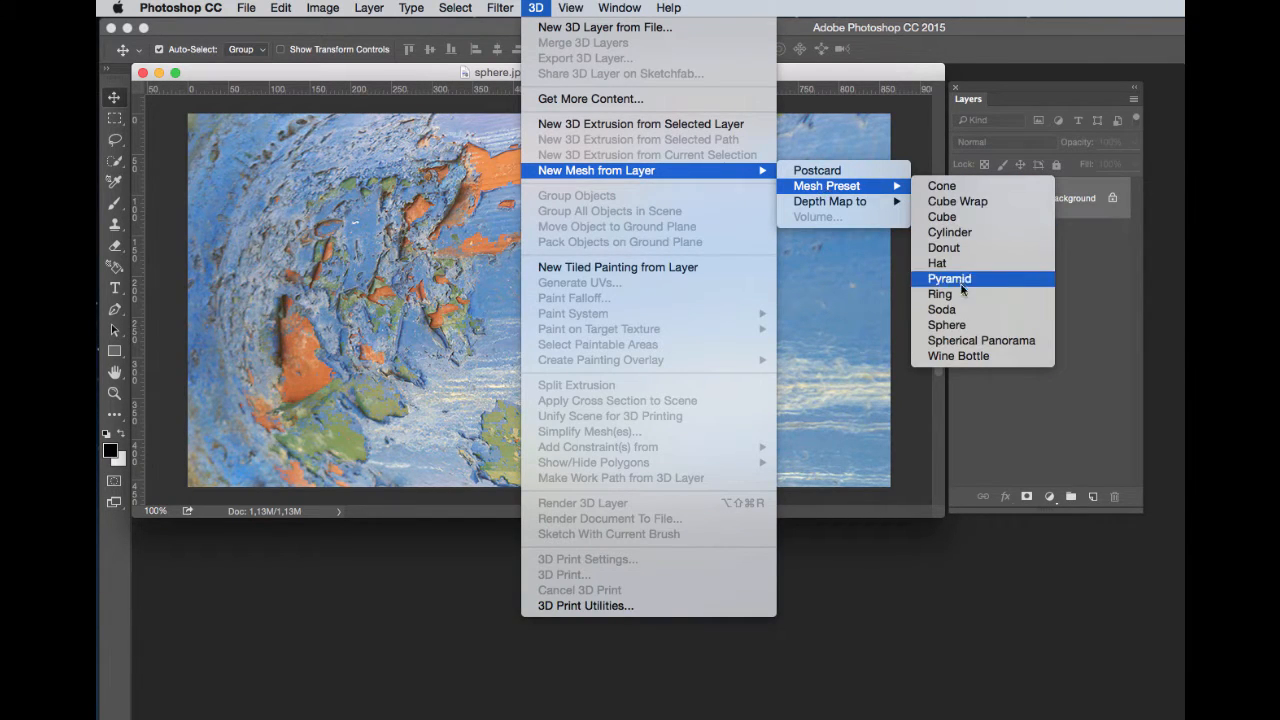
click(975, 325)
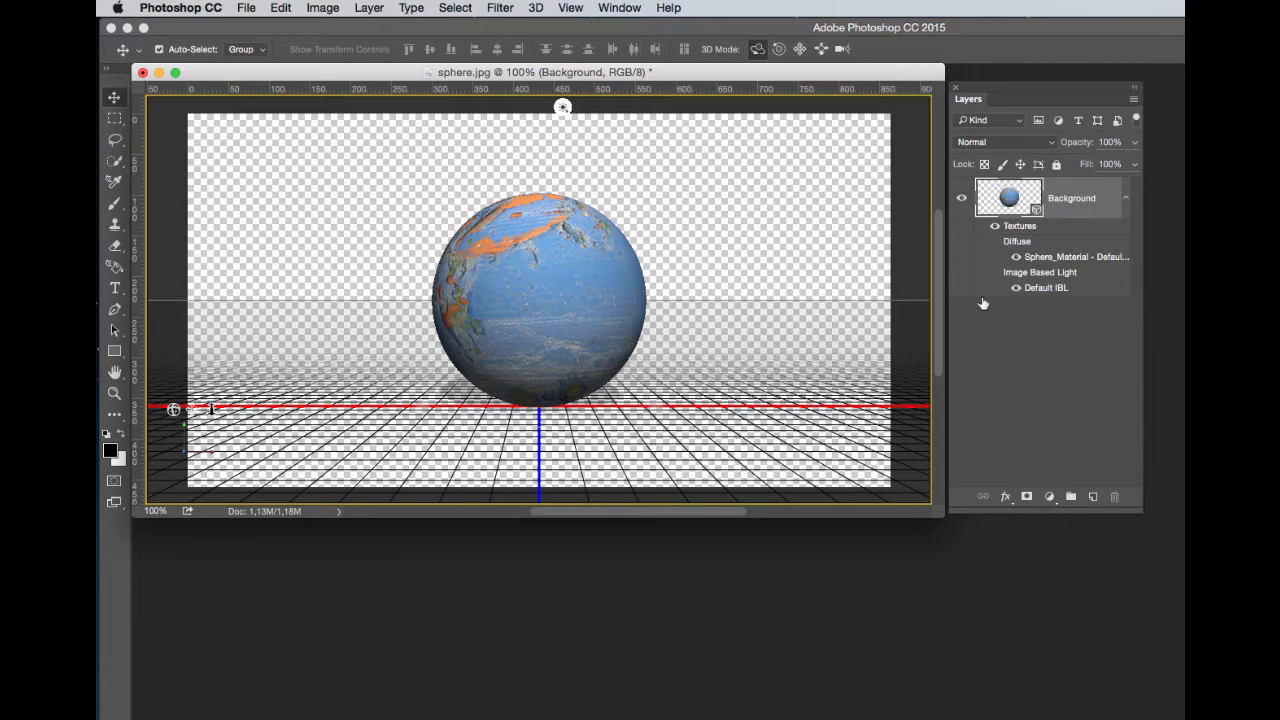
Step: Show the Timeline and place it beneath the sphere document, widened across the workspace
click(620, 8)
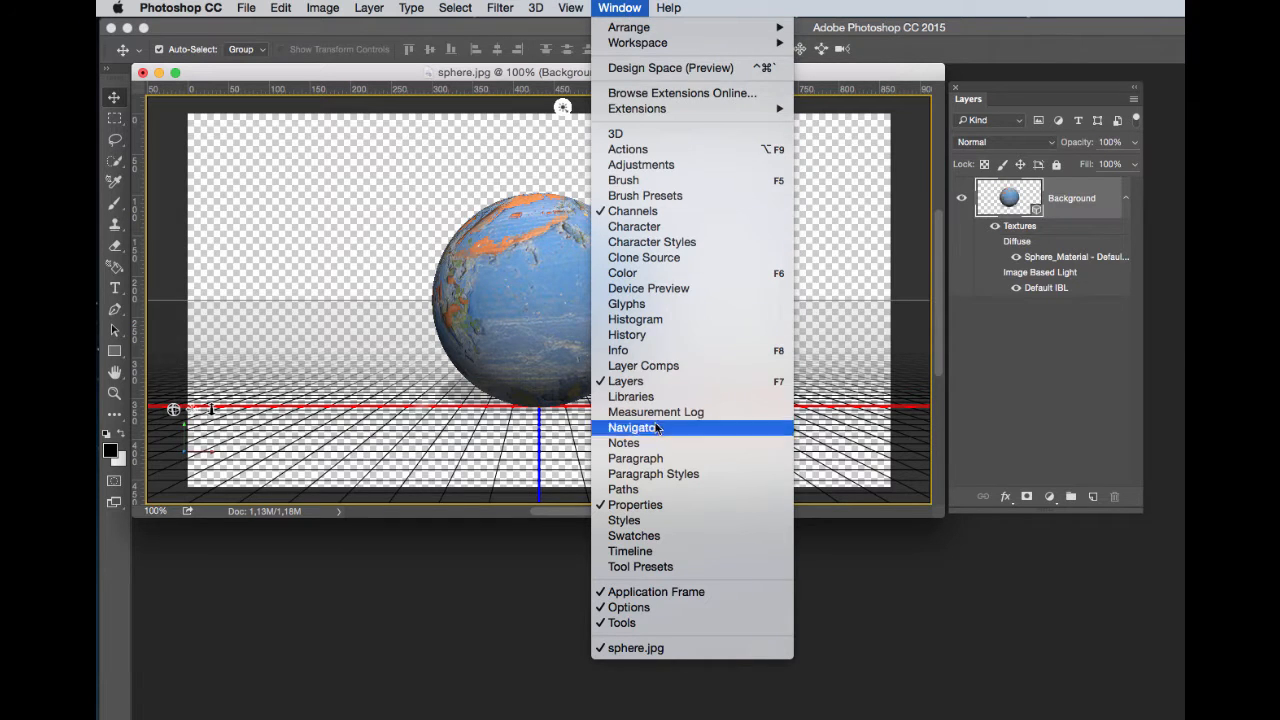
click(630, 551)
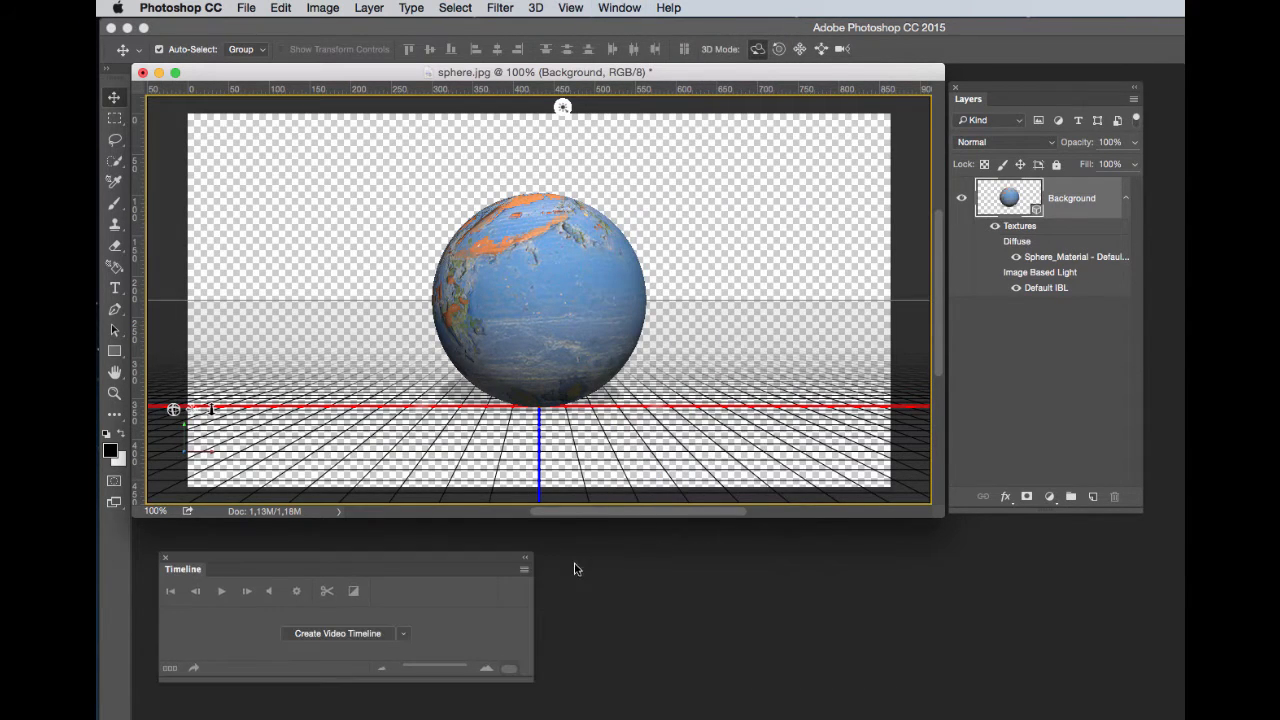
drag(450, 563, 435, 536)
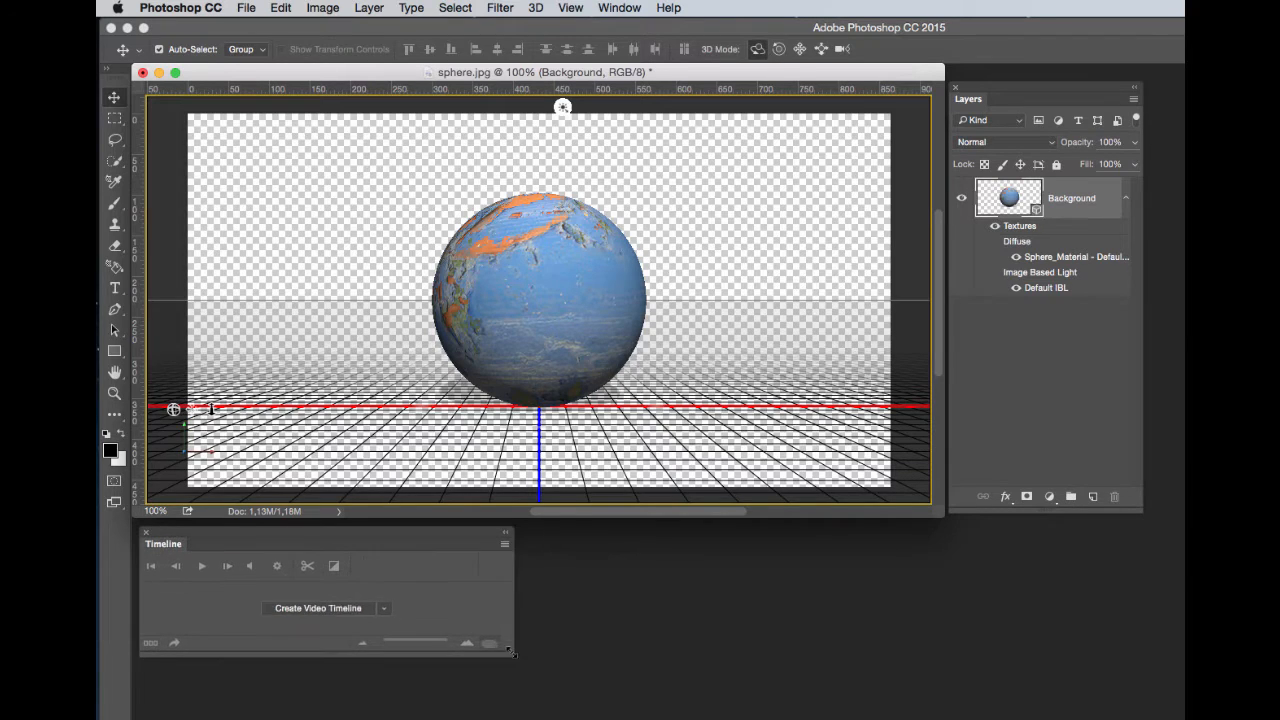
drag(1118, 687, 1140, 695)
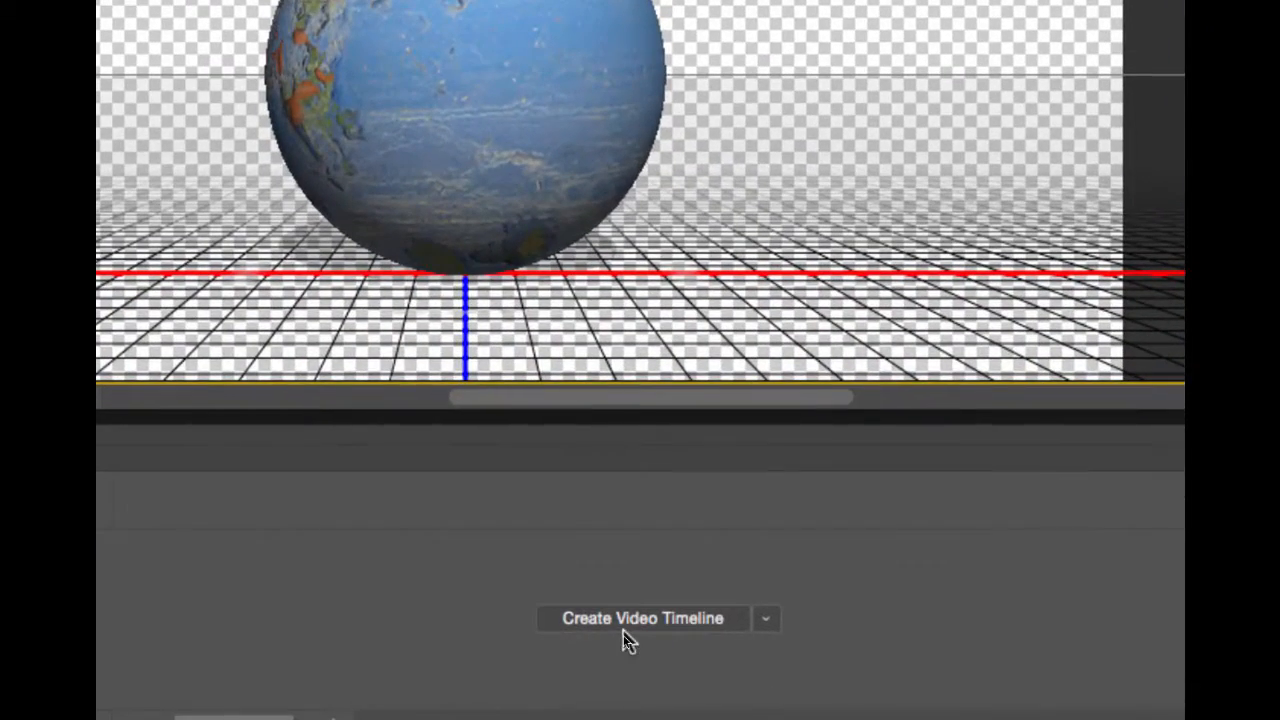
Step: Create a video timeline for the sphere and set a 3D Camera Position keyframe on the Background track at 0:00:00:00
click(624, 628)
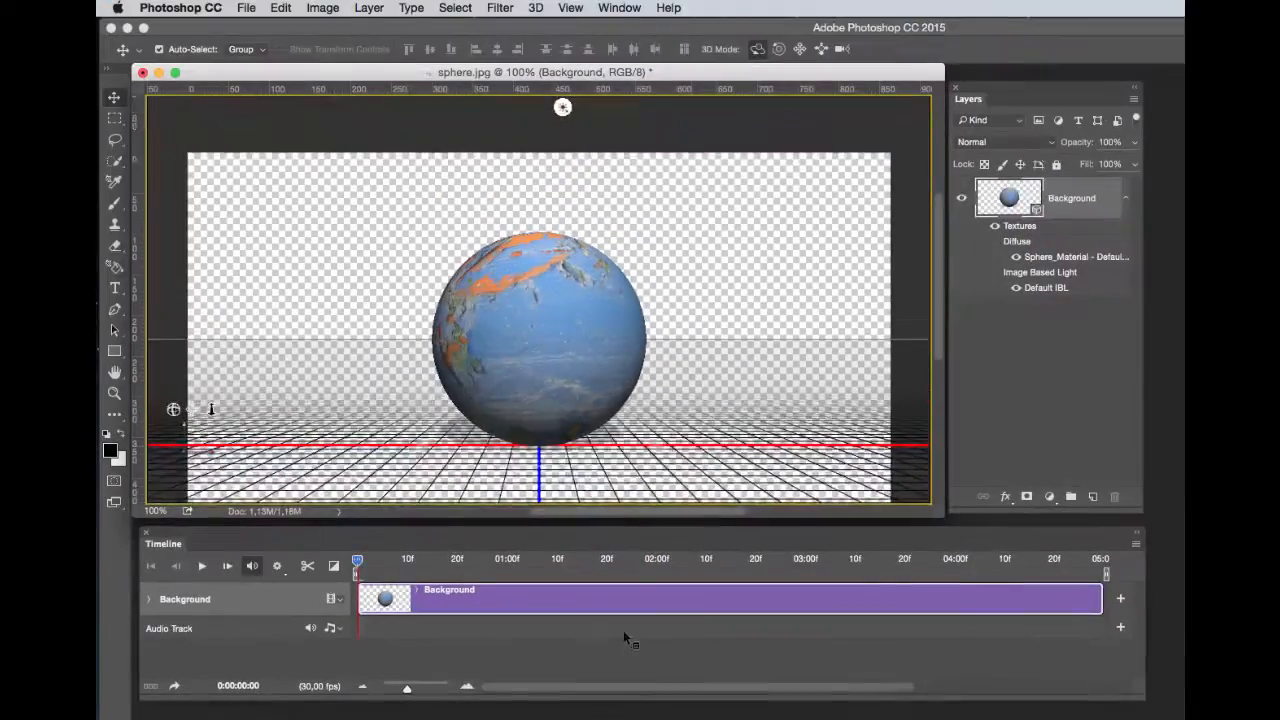
scroll(690, 402, down, 4)
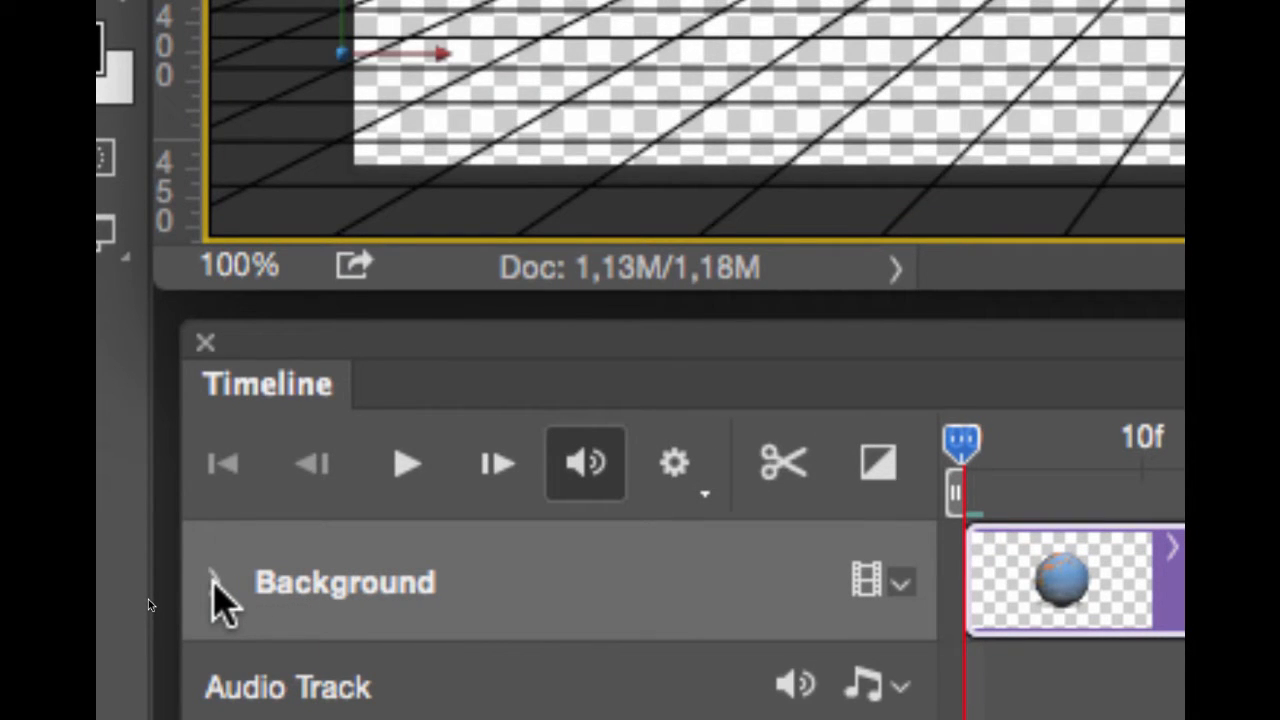
click(214, 583)
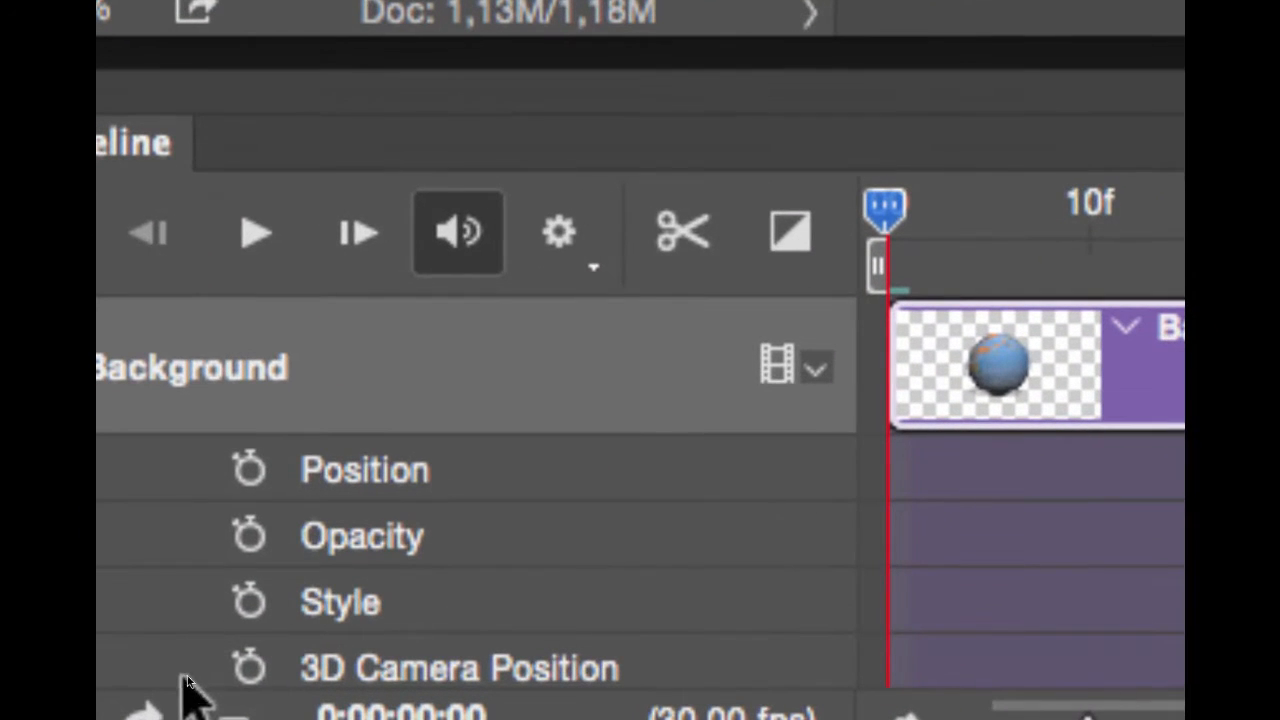
click(248, 668)
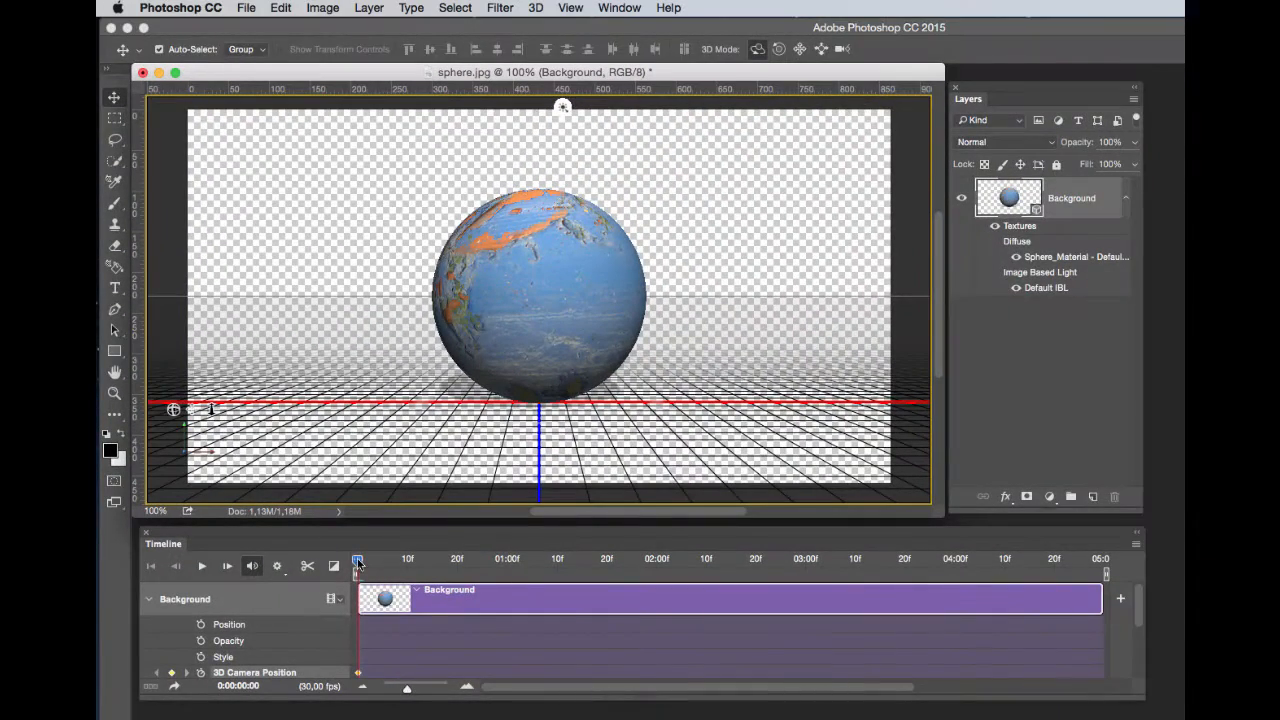
Step: Move the playhead to 0:00:04:00 and orbit the 3D camera around the sphere to record a second 3D Camera Position keyframe
drag(358, 565, 953, 601)
scroll(640, 609, down, 3)
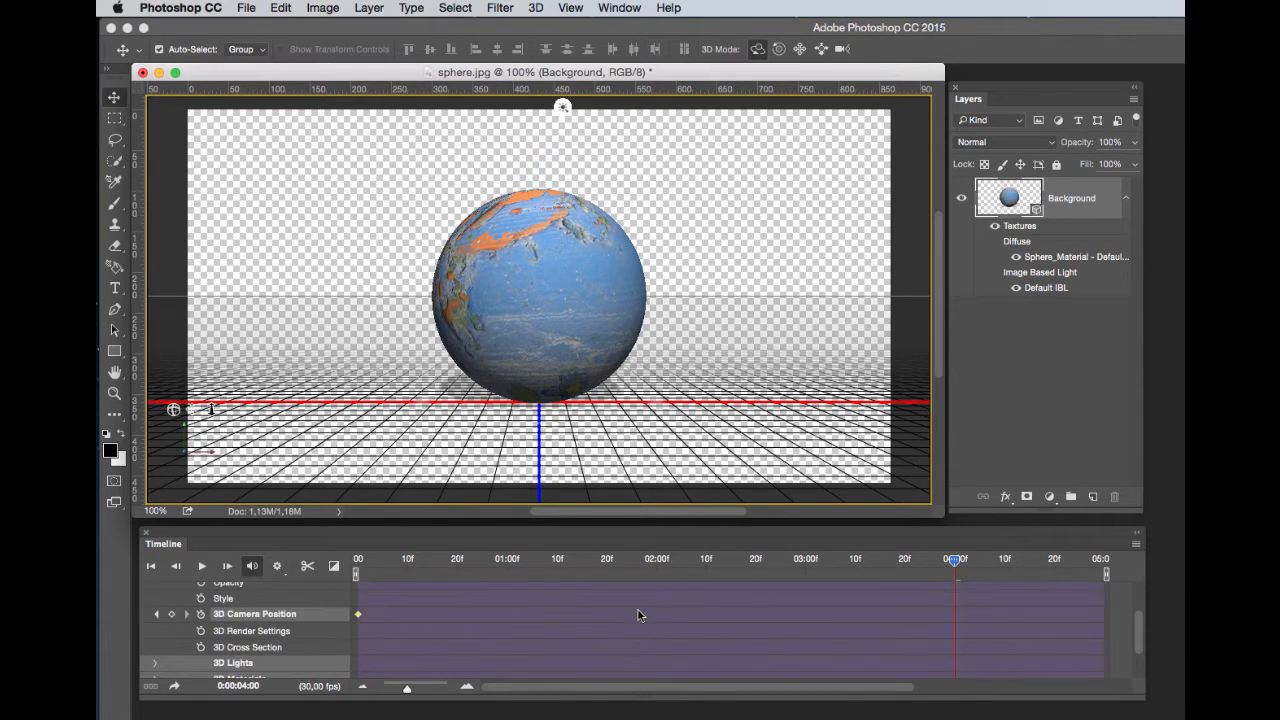
scroll(639, 613, up, 3)
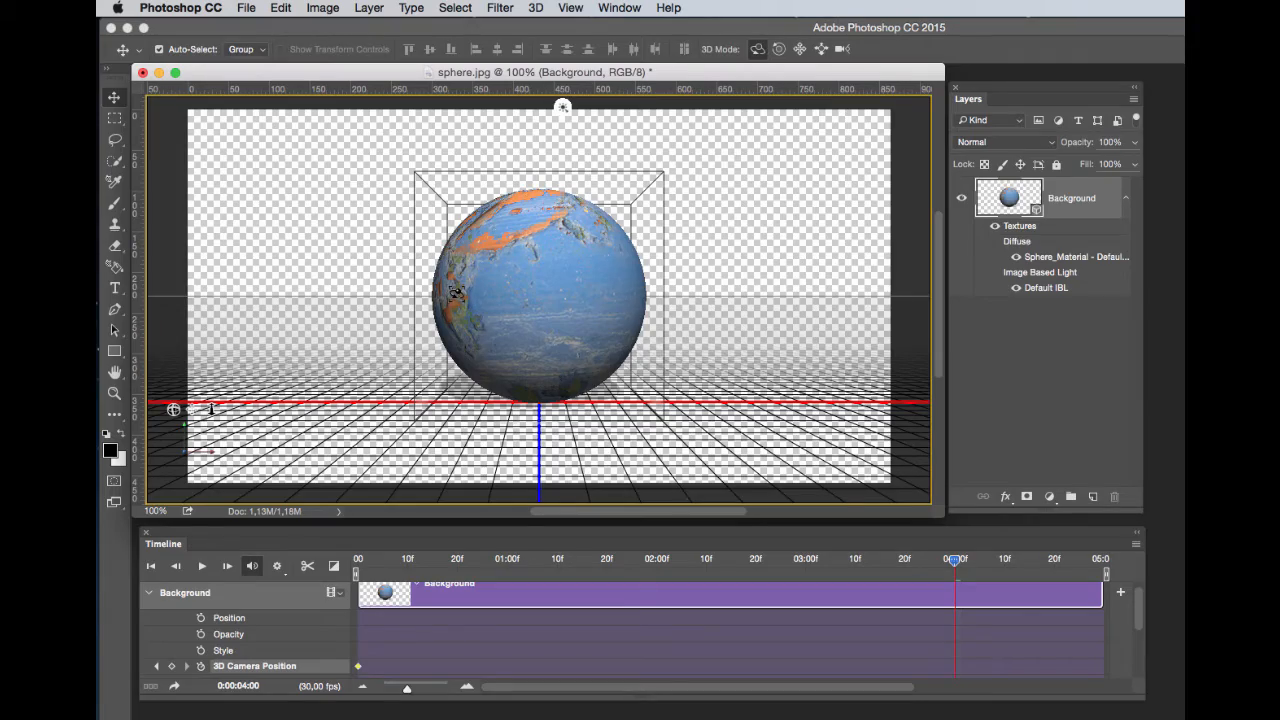
drag(453, 290, 1275, 440)
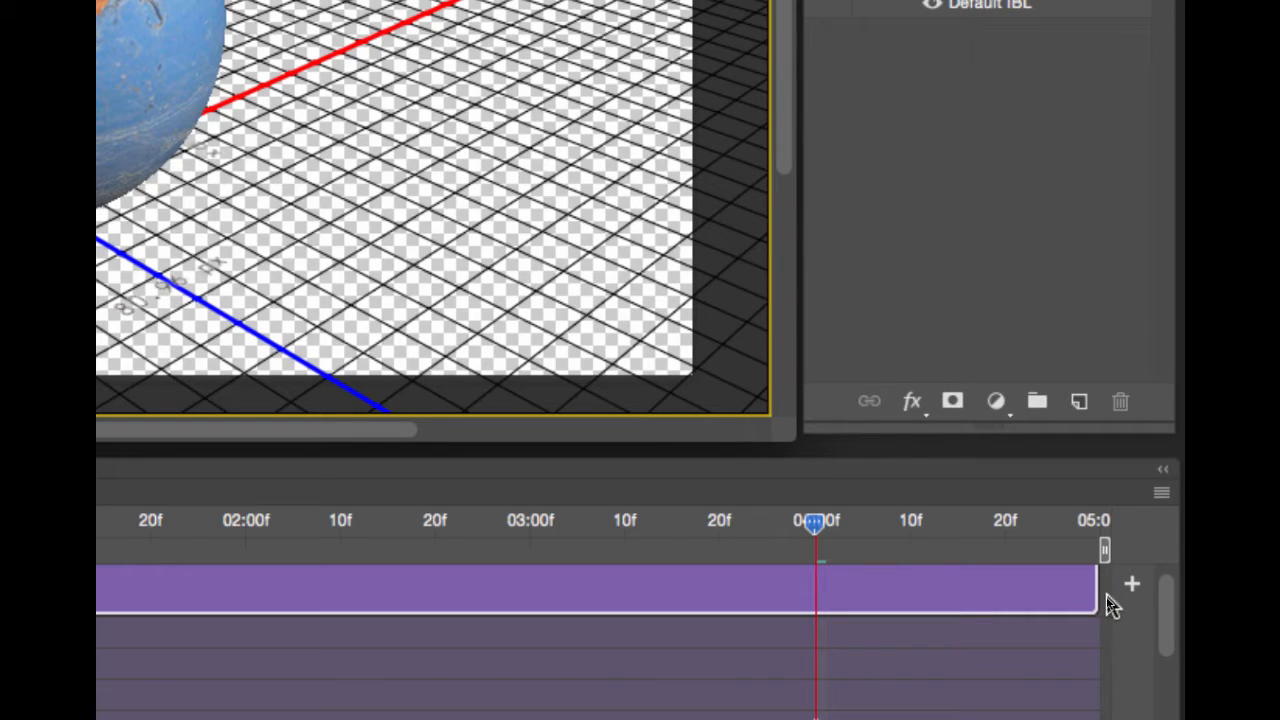
Step: Trim the end of the Background clip to just past the 04:00 mark and return the playhead to 0:00:00:00
drag(1091, 594, 830, 586)
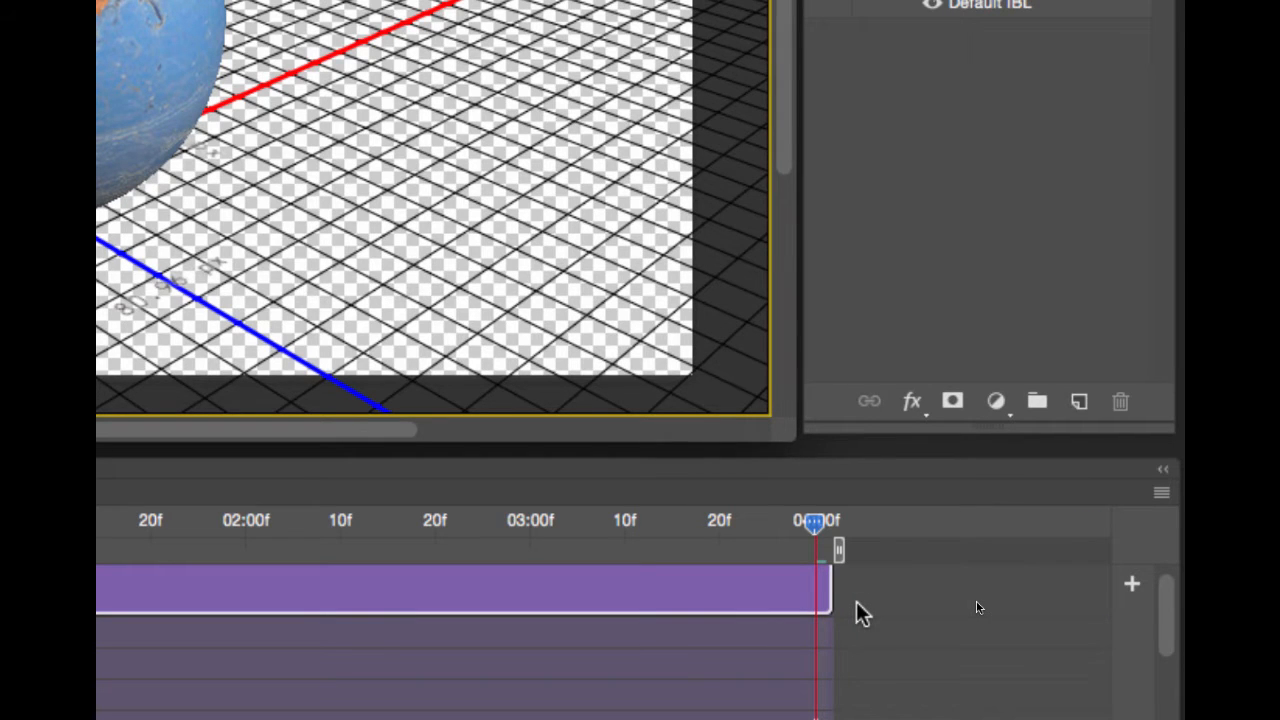
drag(815, 522, 351, 565)
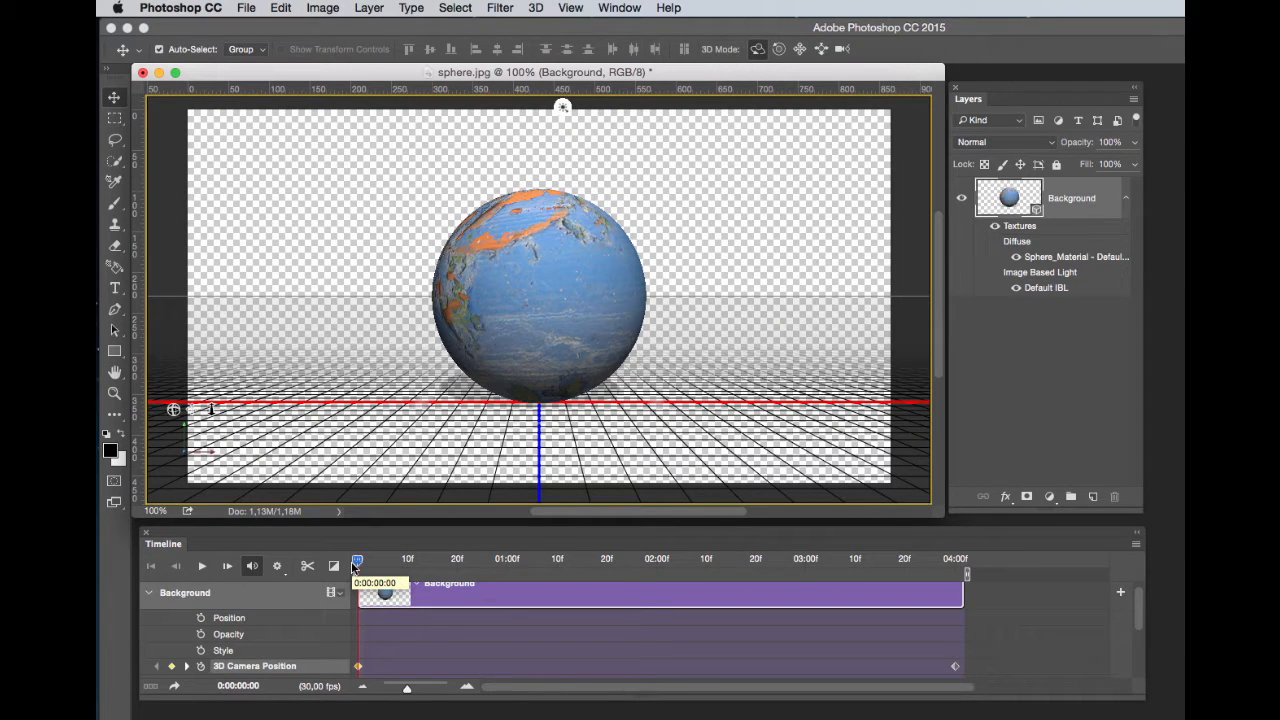
Step: Set up a Save for Web (Legacy) export of the sphere animation with the GIF 128 Dithered preset and looping set to Forever
click(246, 9)
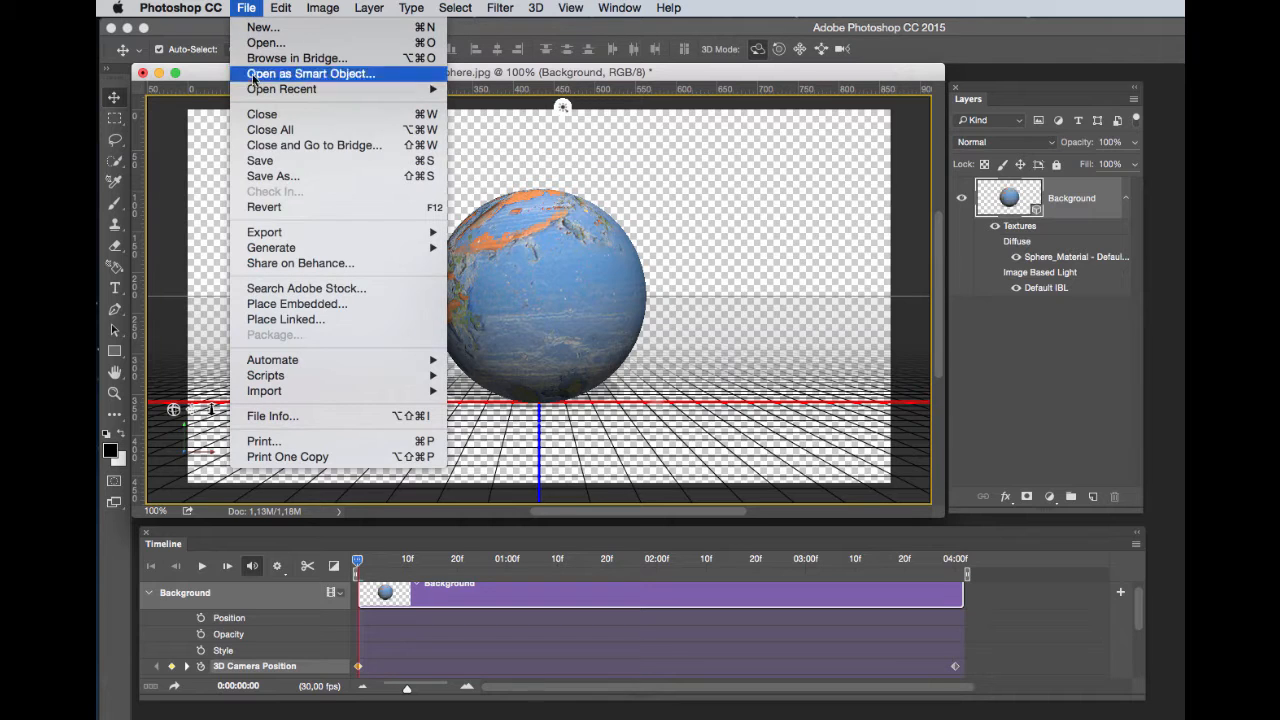
mouse_move(285, 238)
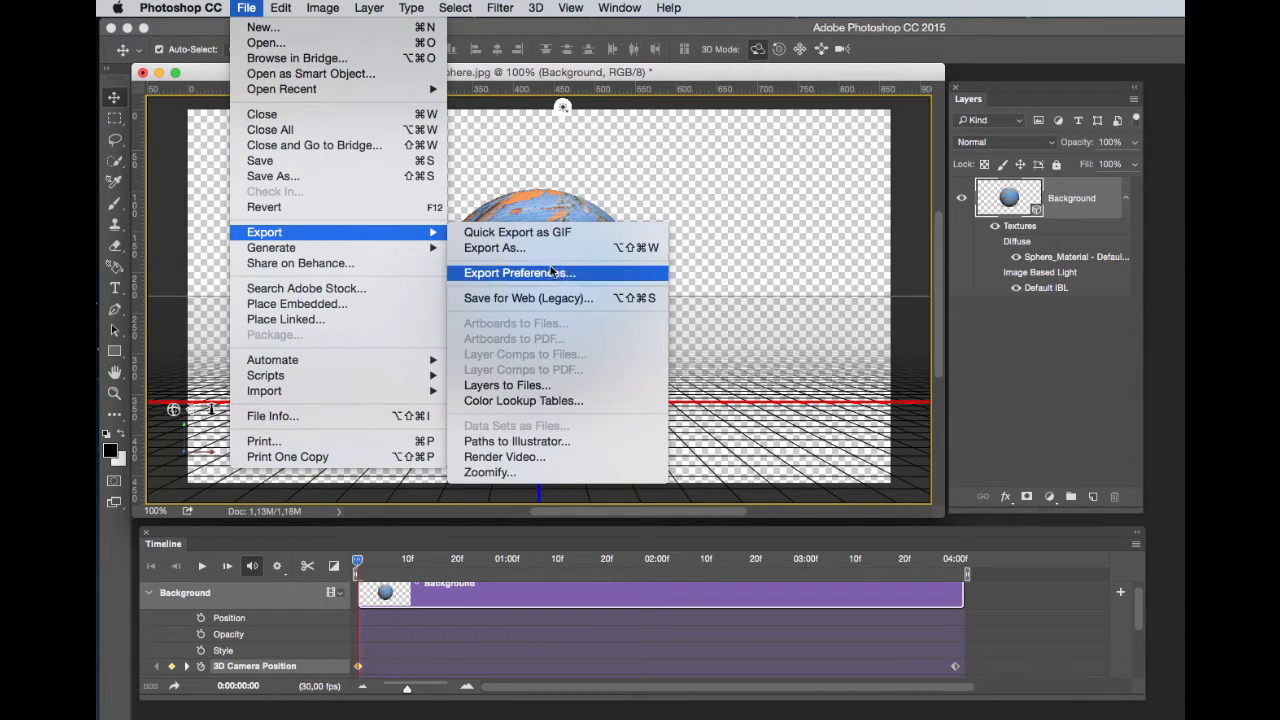
click(588, 300)
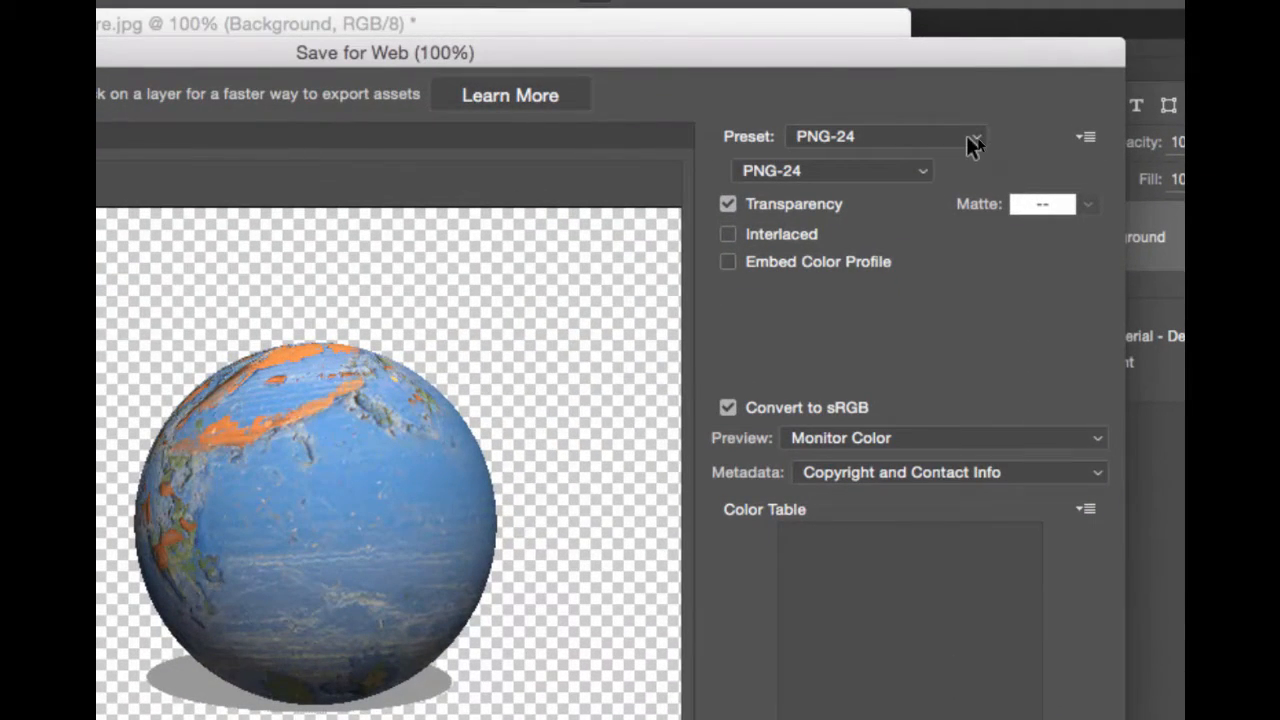
click(970, 138)
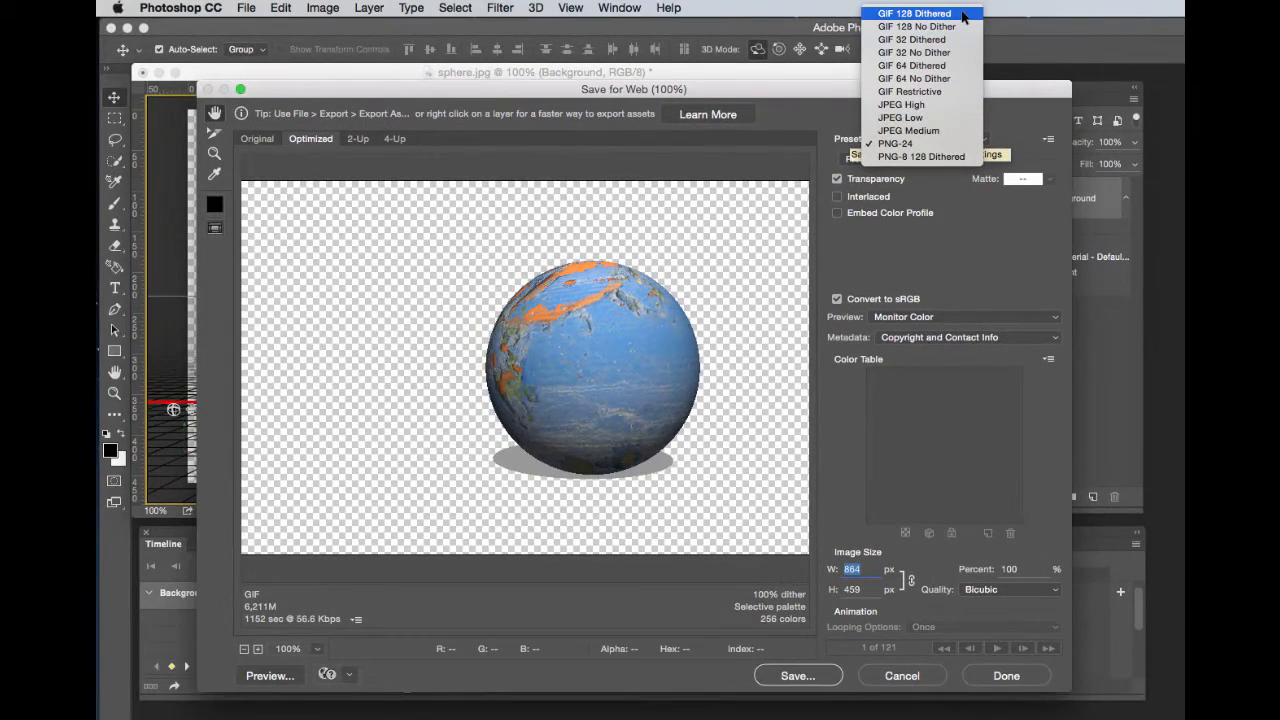
click(963, 16)
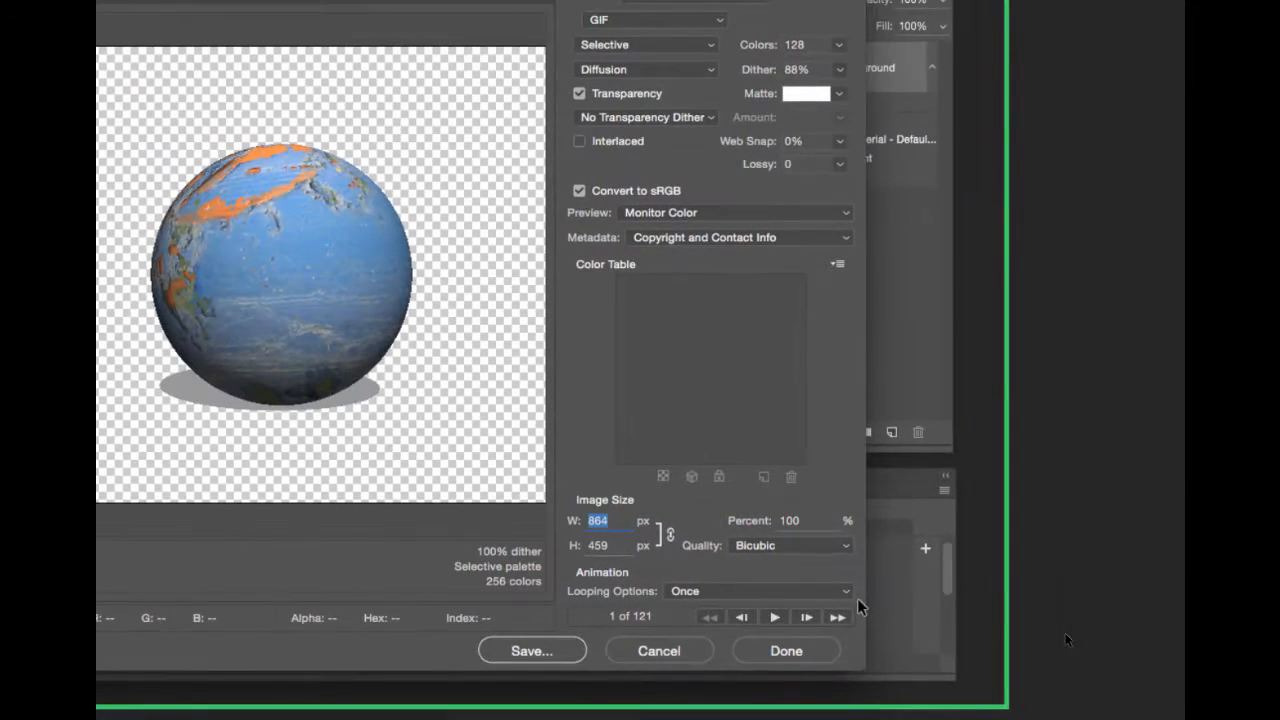
click(838, 588)
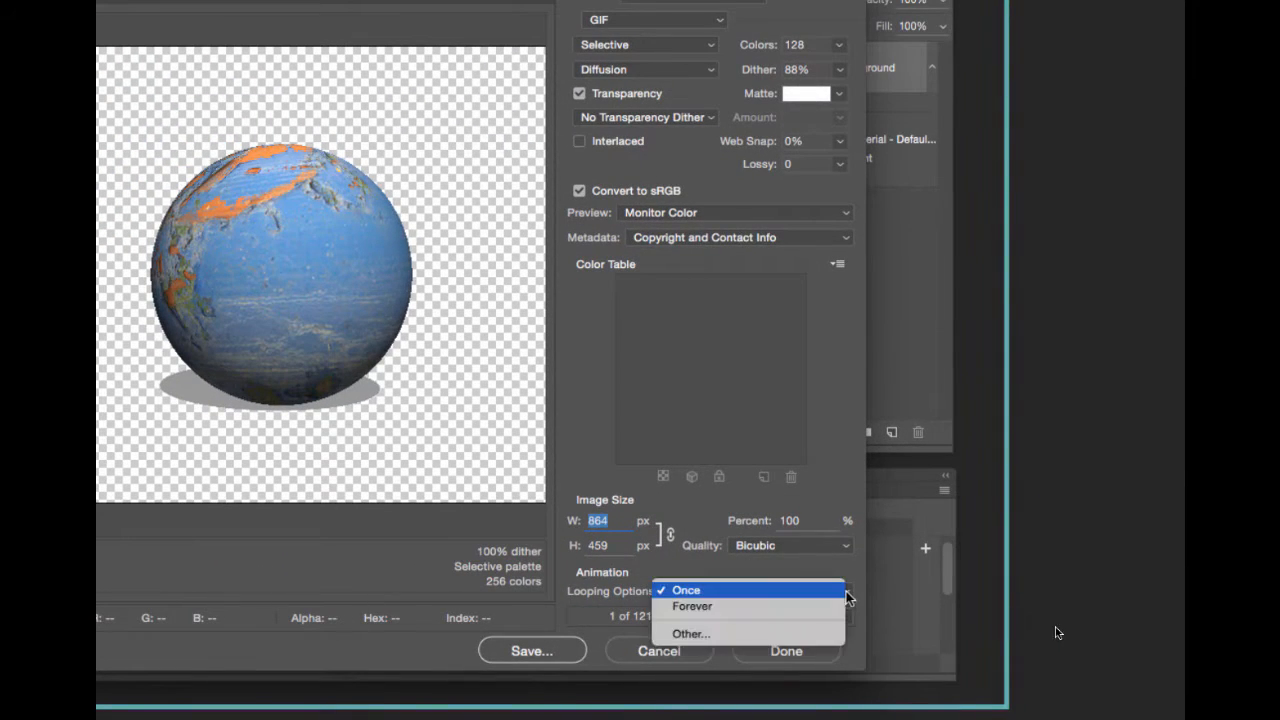
click(778, 606)
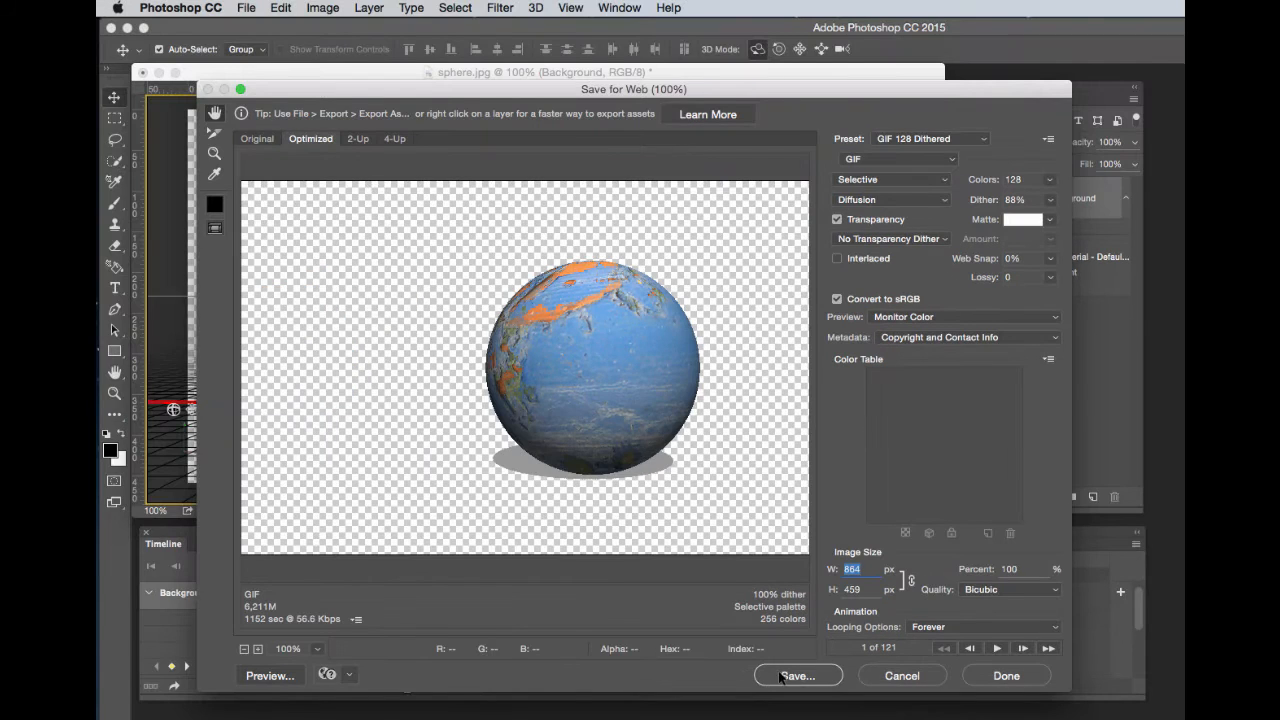
Step: Save the export as sphere.html in HTML and Images format, inside a new Desktop folder named Animation
click(781, 677)
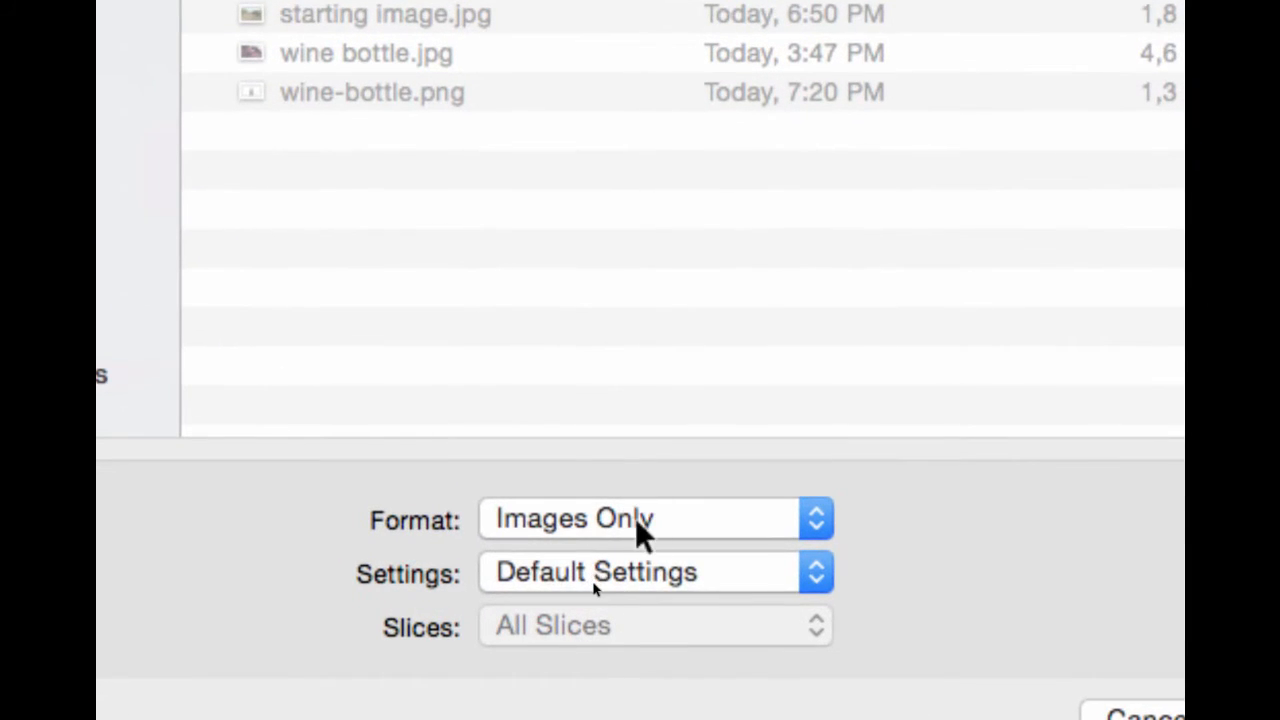
click(635, 518)
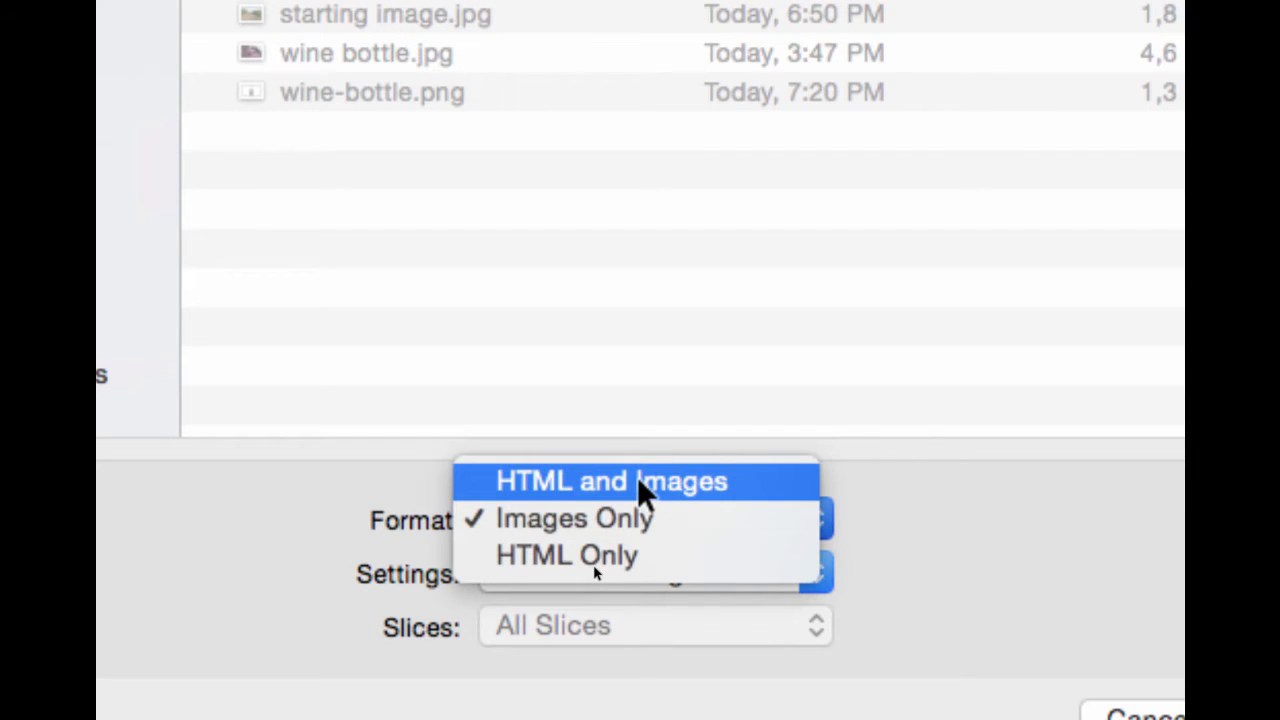
click(637, 481)
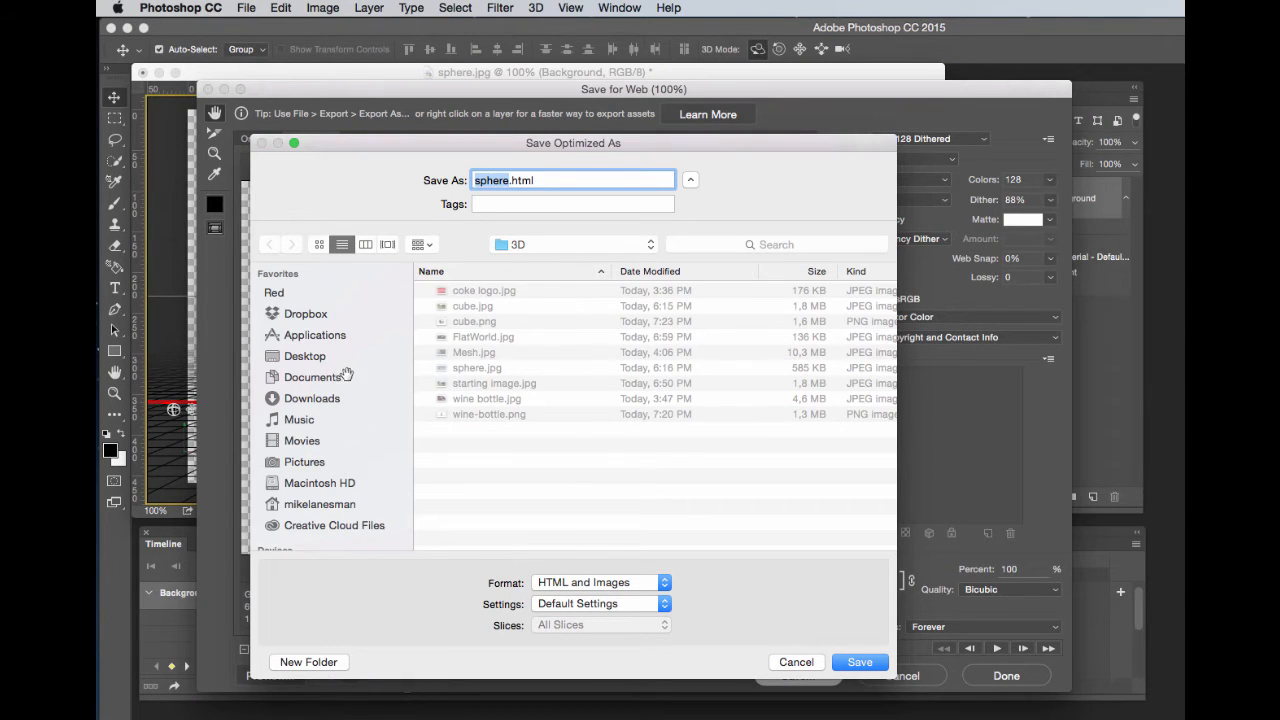
click(305, 357)
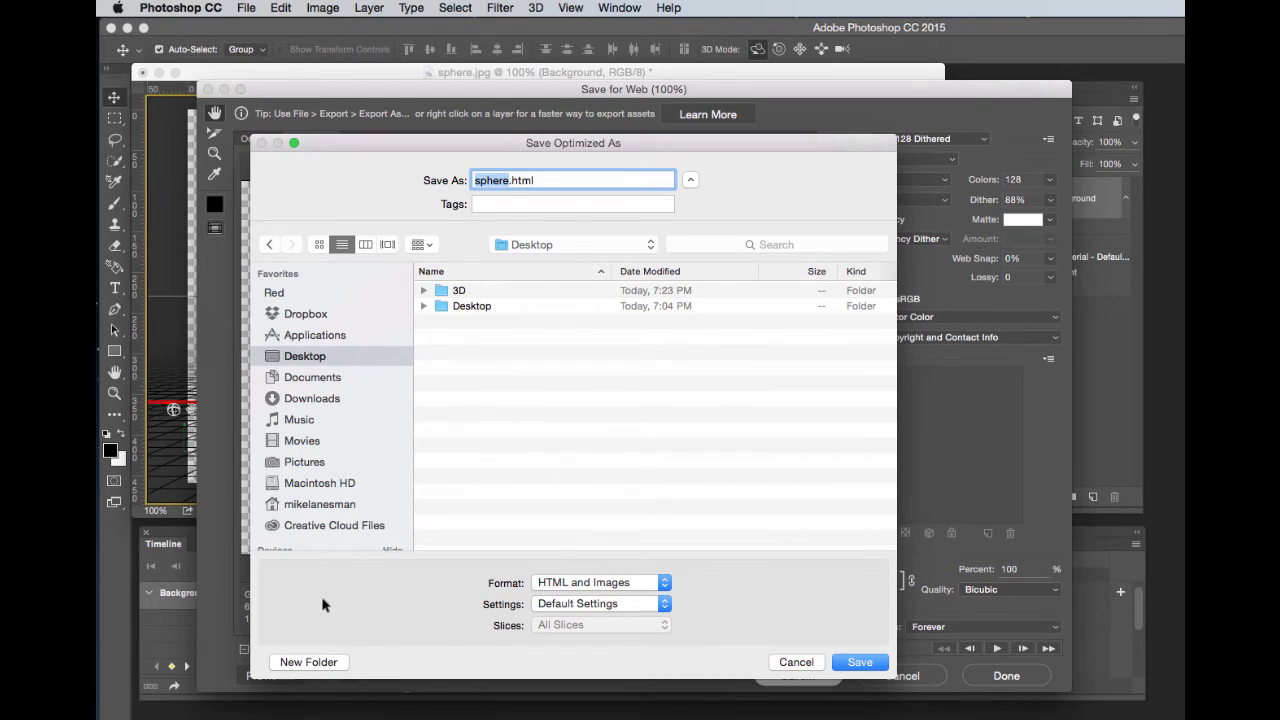
click(323, 662)
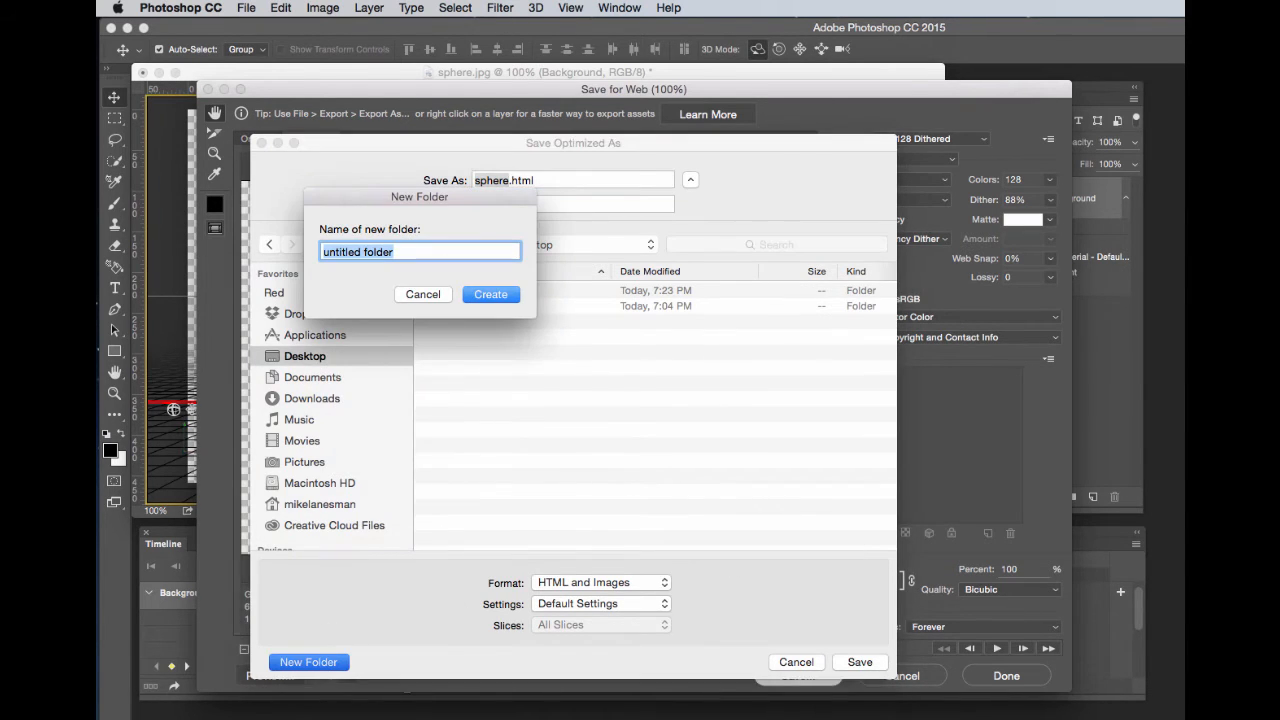
text(Anim)
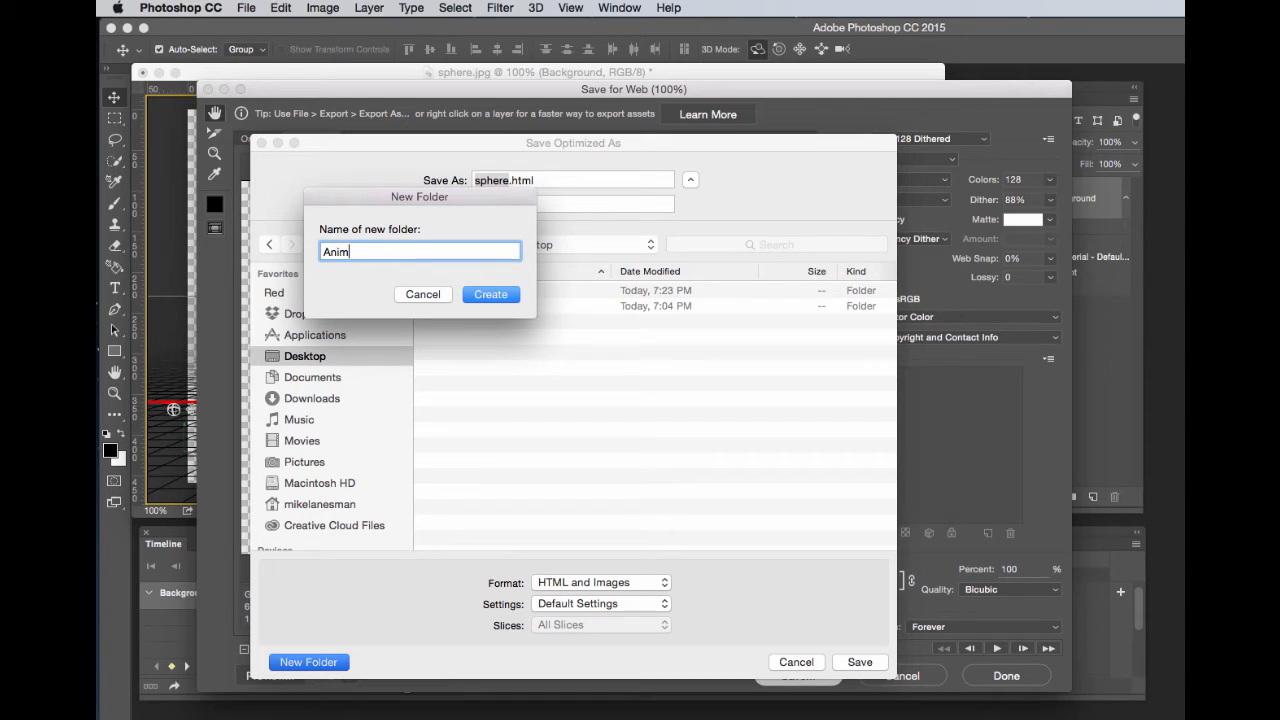
text(ation)
key(Return)
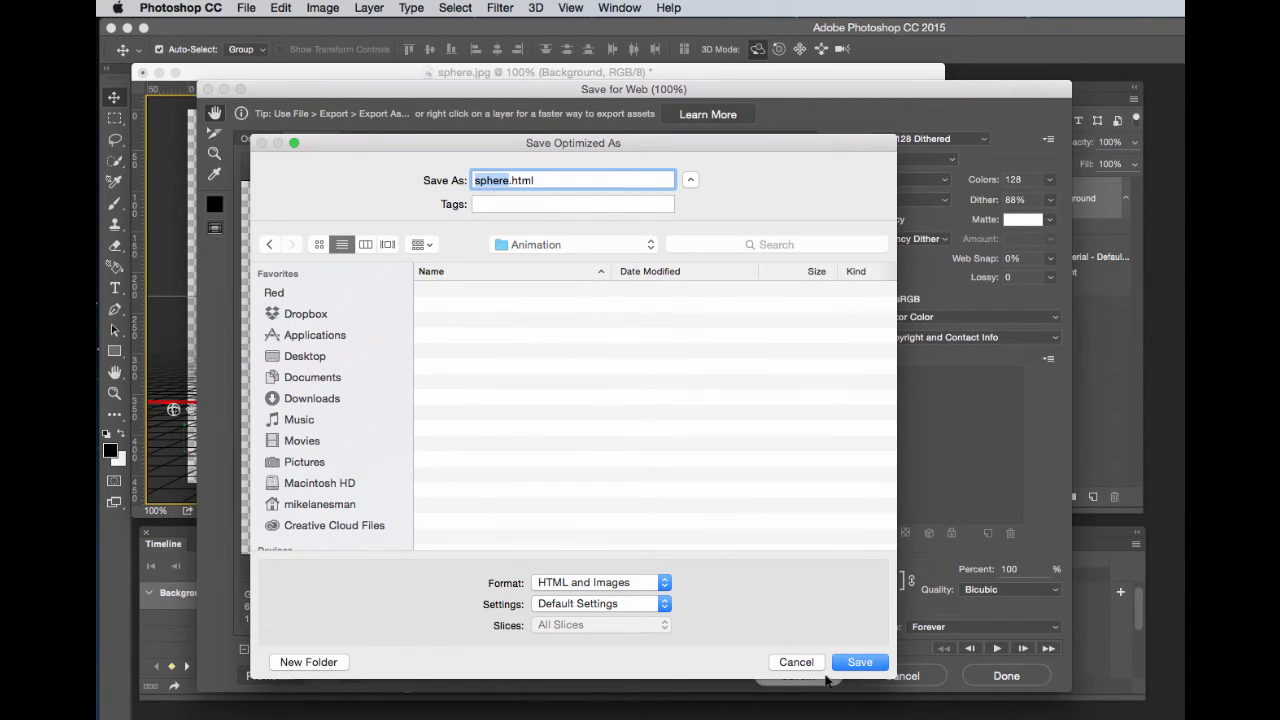
click(860, 662)
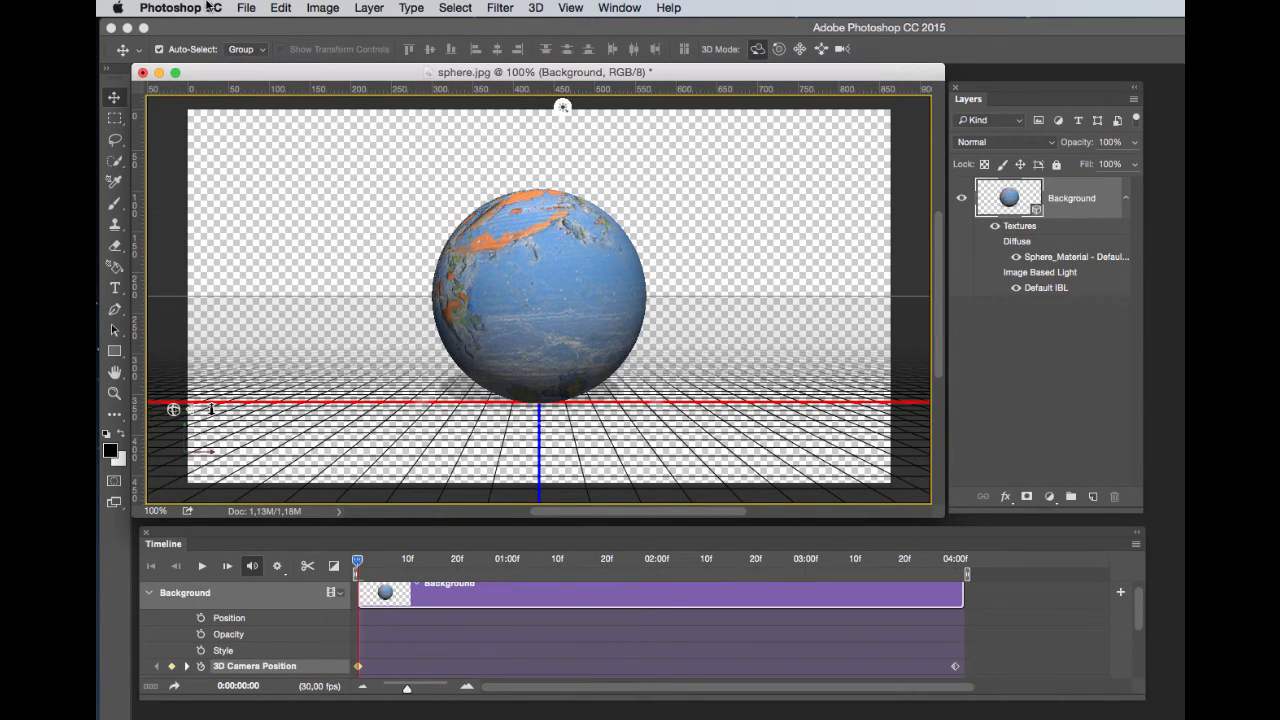
Step: Hide Photoshop and open sphere.html from the Desktop's Animation folder in the browser to view the animation
click(205, 8)
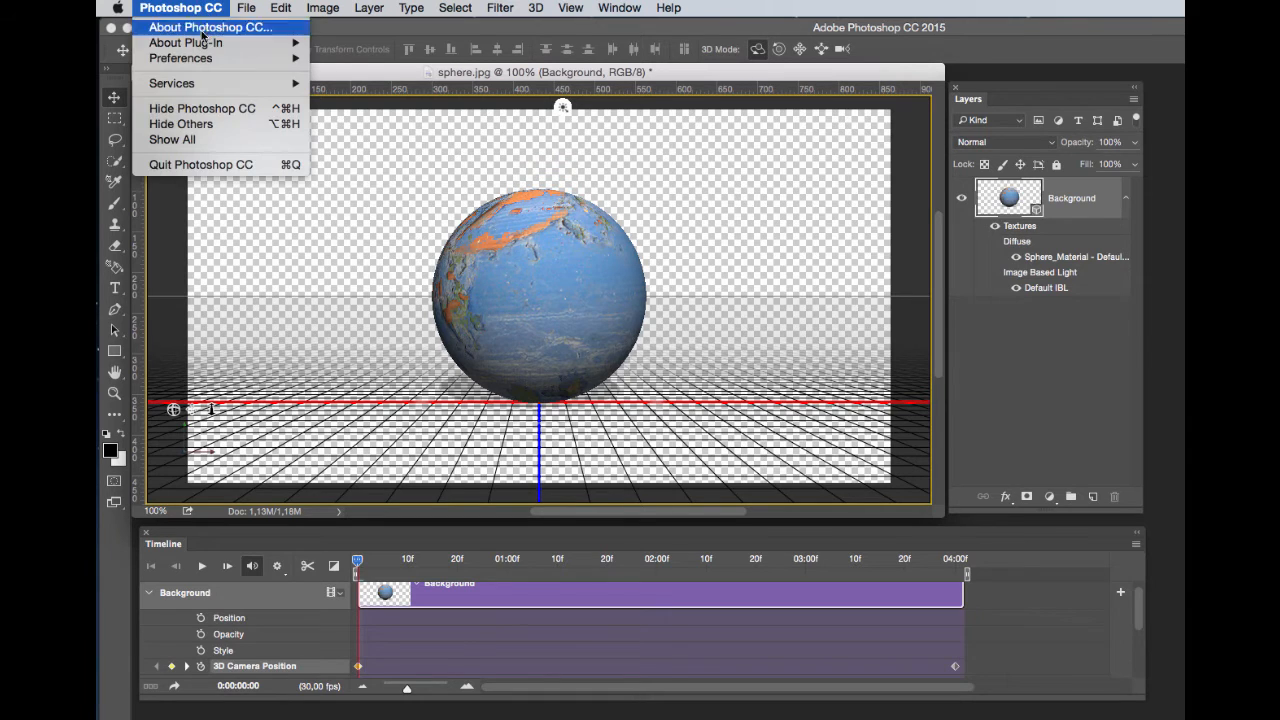
click(210, 108)
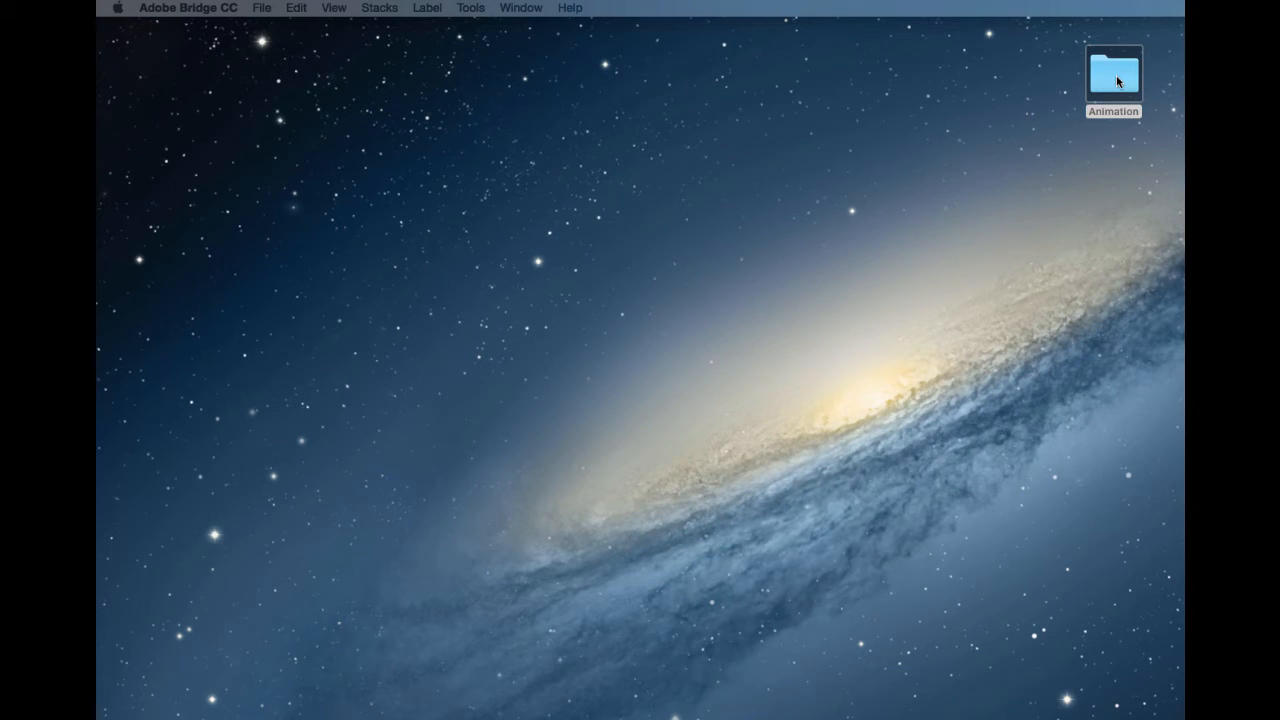
double_click(1116, 76)
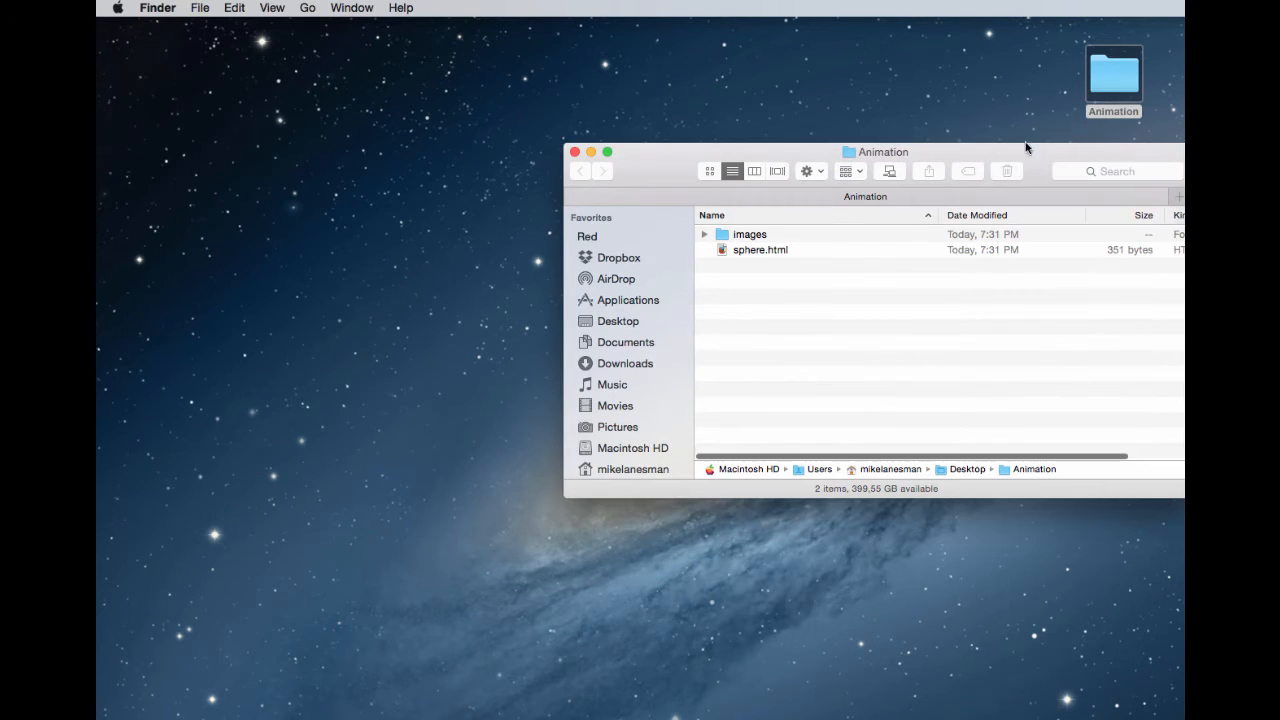
drag(1025, 148, 713, 140)
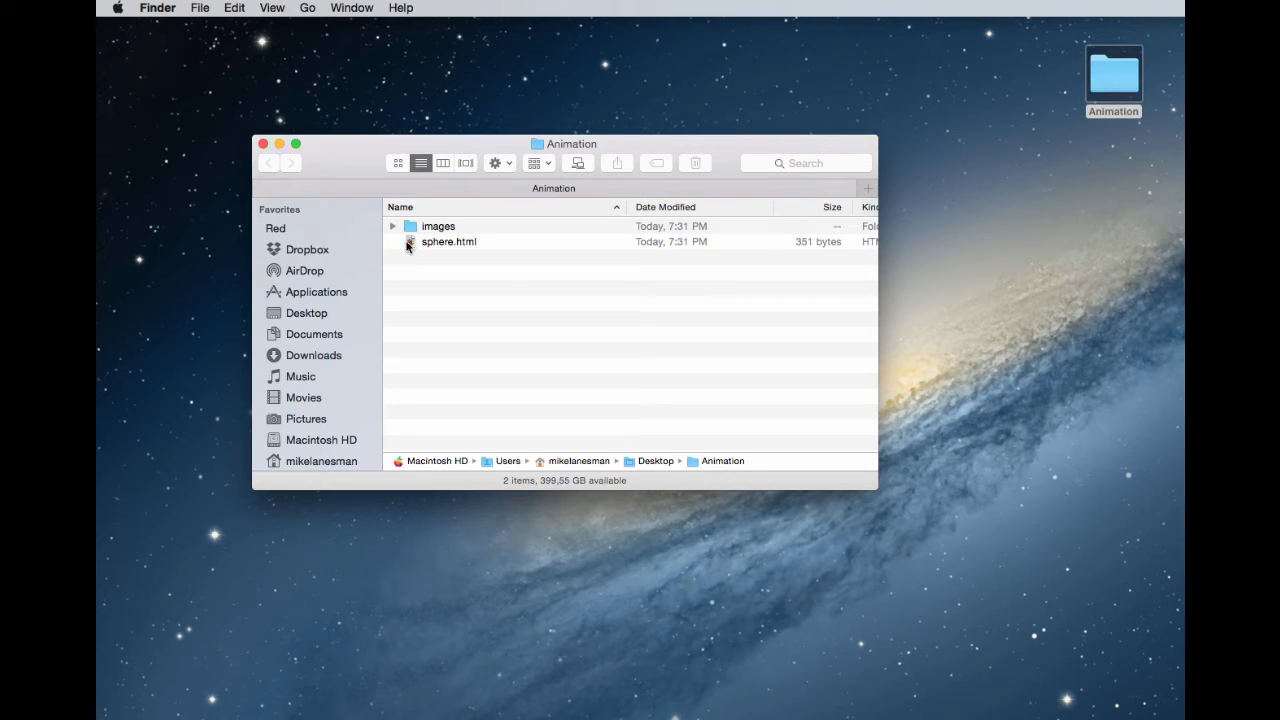
click(410, 245)
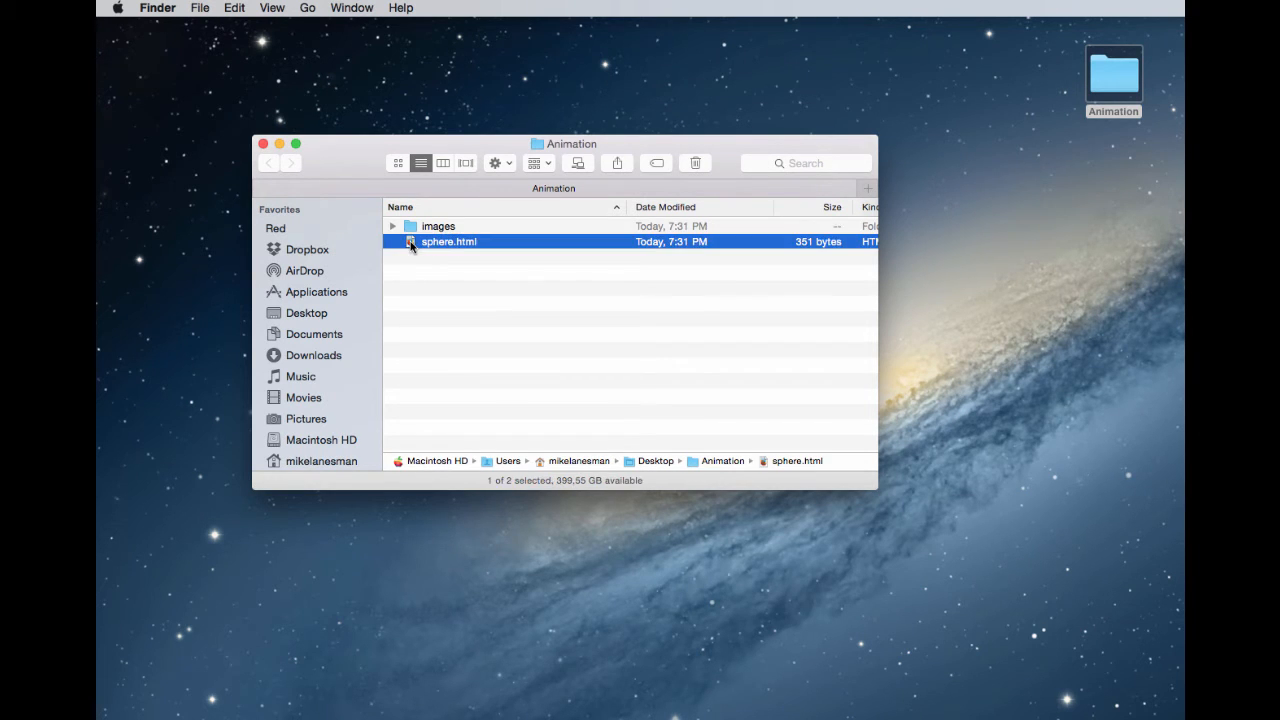
double_click(410, 244)
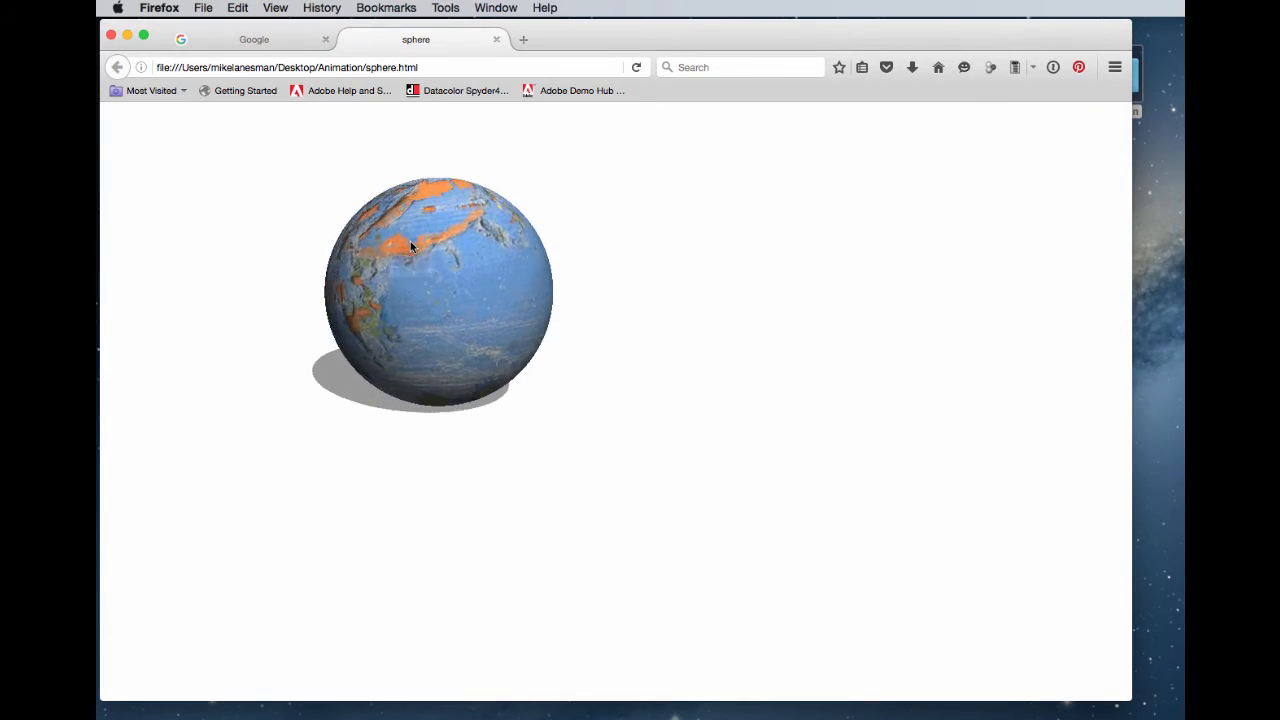